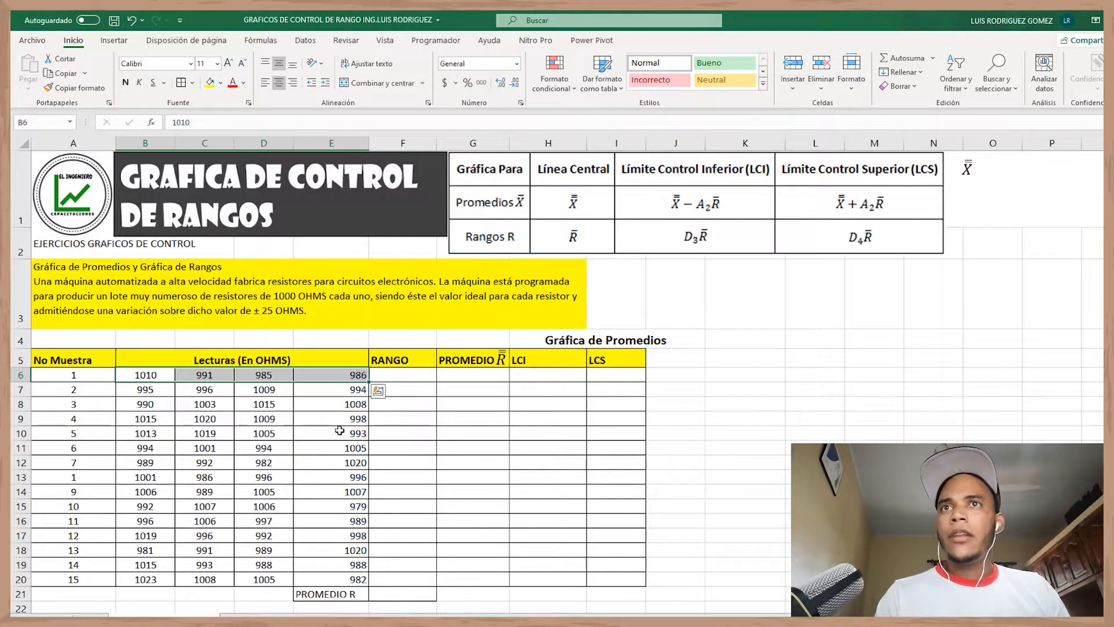
left_click(391, 407)
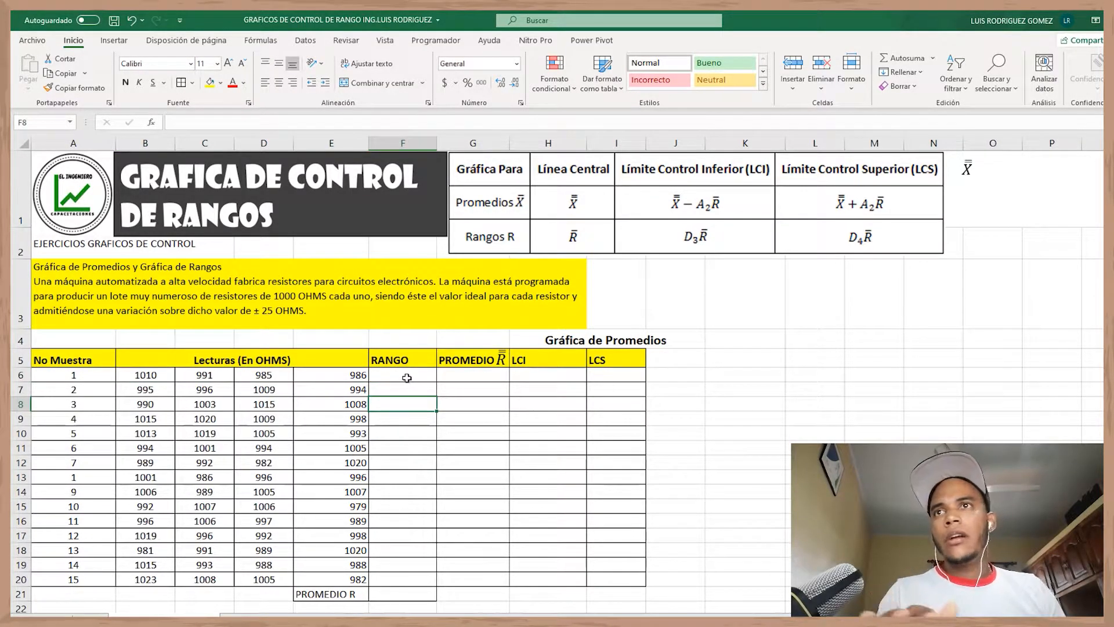
left_click(405, 360)
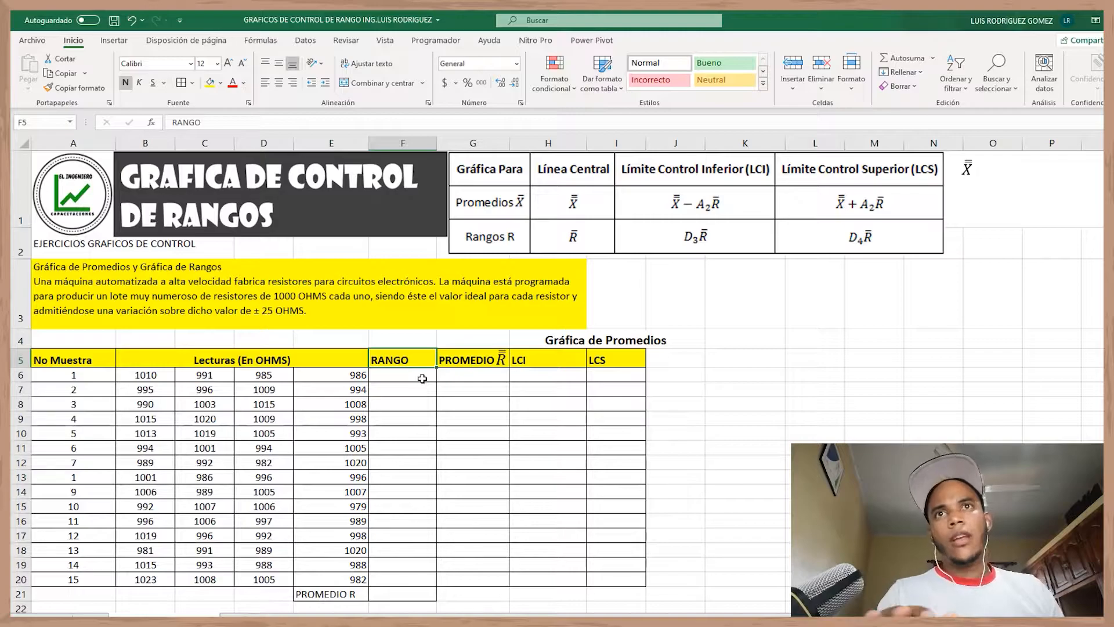
left_click(422, 378)
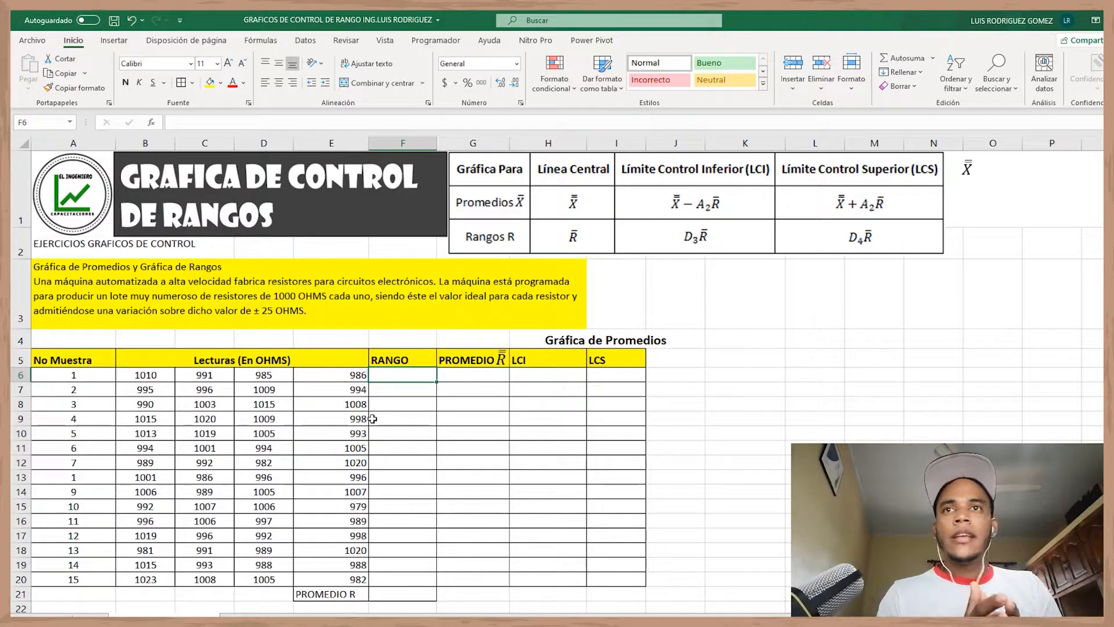
left_click(148, 374)
left_click_drag(148, 375, 352, 581)
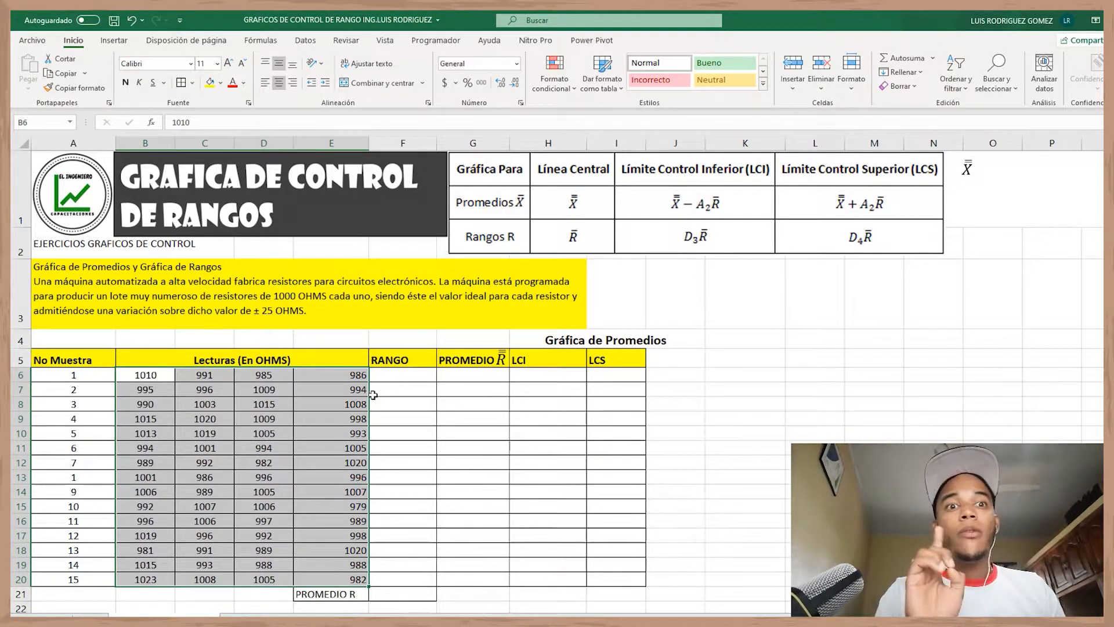
left_click(269, 306)
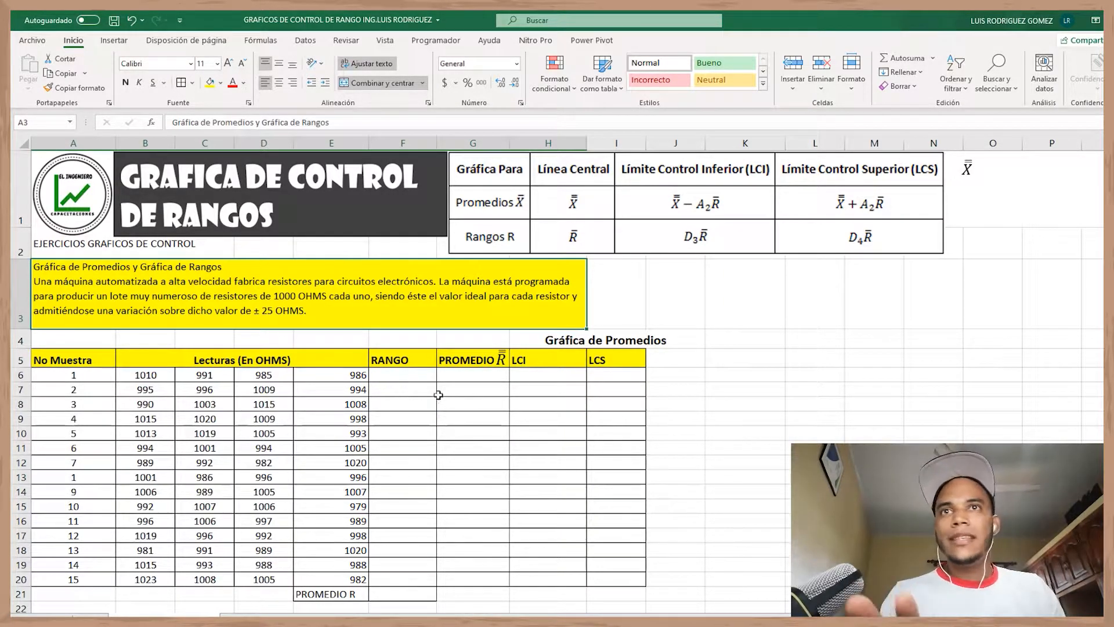
- Calculate the first sample's RANGO in F6 with =MAX(B6:E6)-MIN(B6:E6) and fill the formula down to F20
left_click(426, 378)
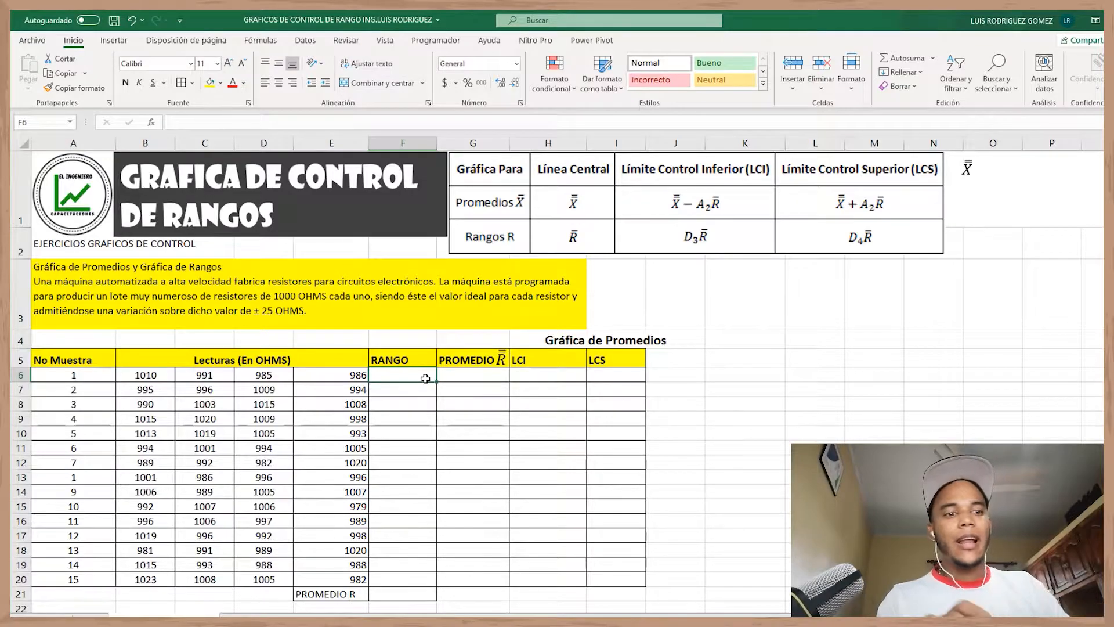
type("=")
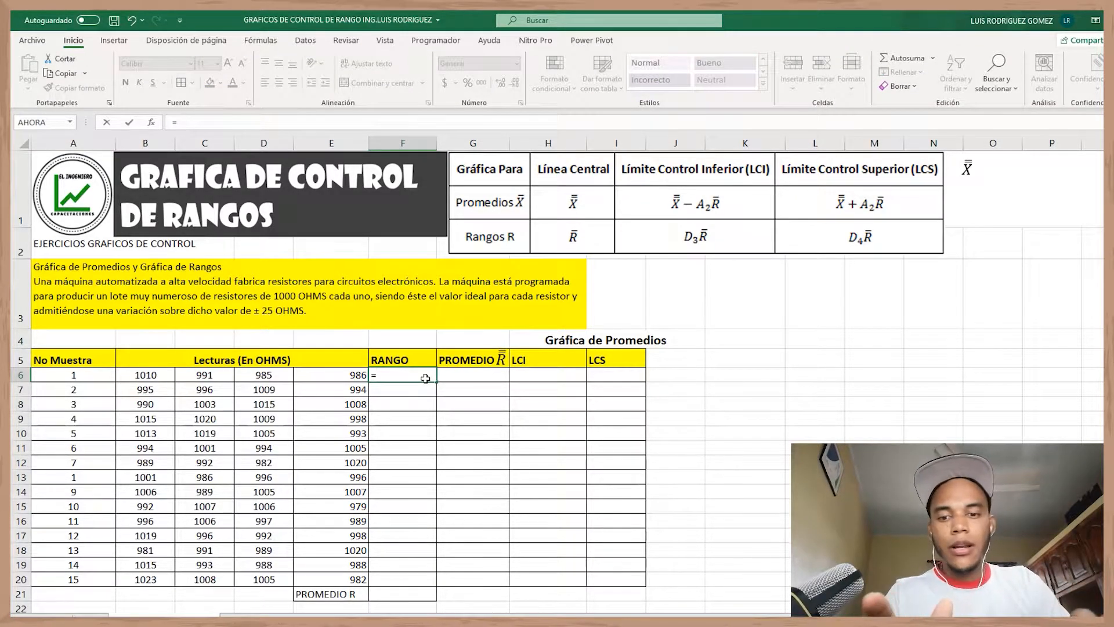
type("MAX")
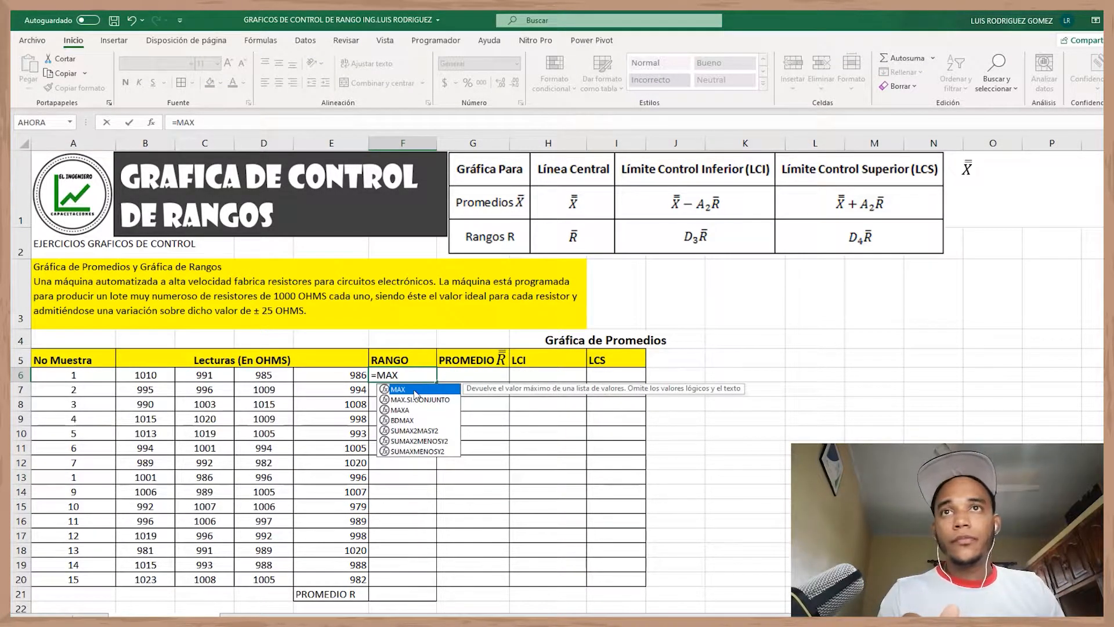
type("(")
left_click_drag(146, 375, 330, 372)
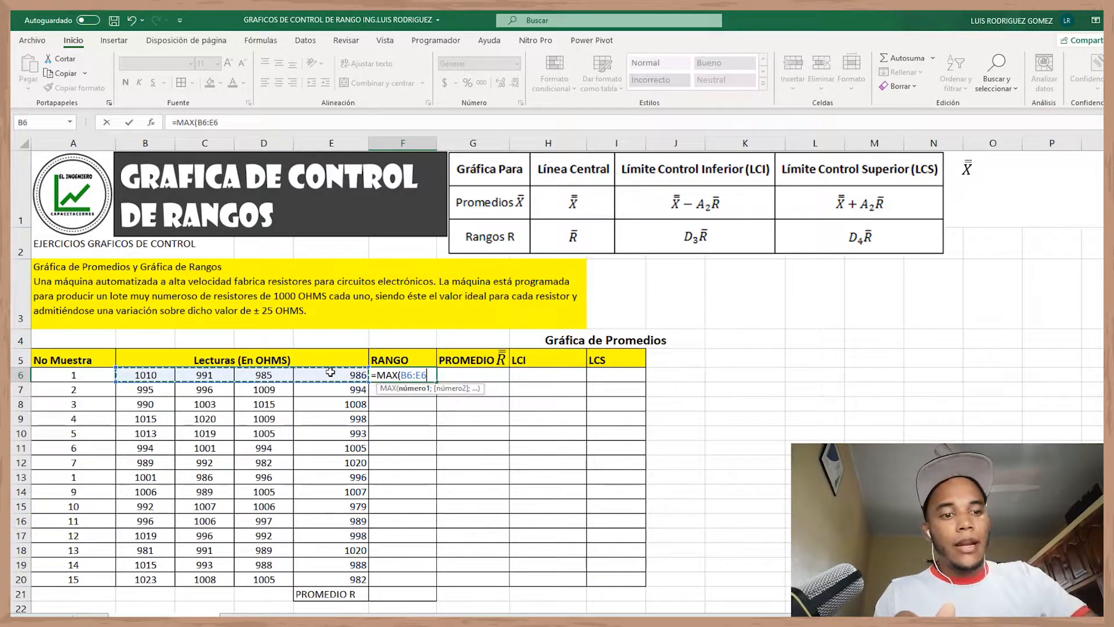
type(")-MAN")
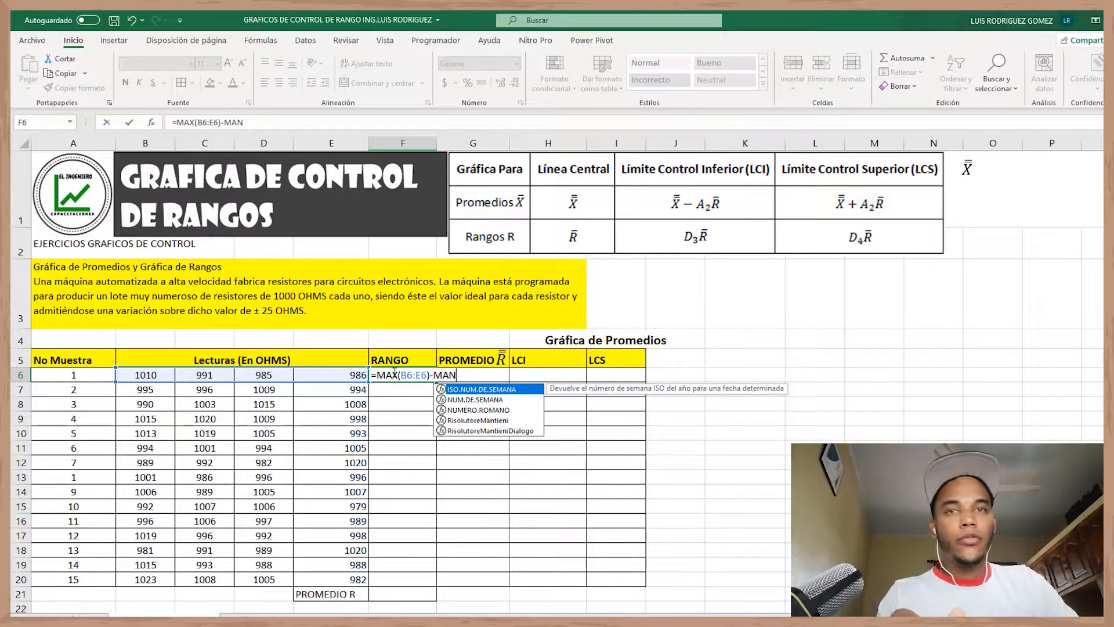
key("BackSpace")
key("BackSpace")
type("IN(")
left_click_drag(149, 376, 348, 378)
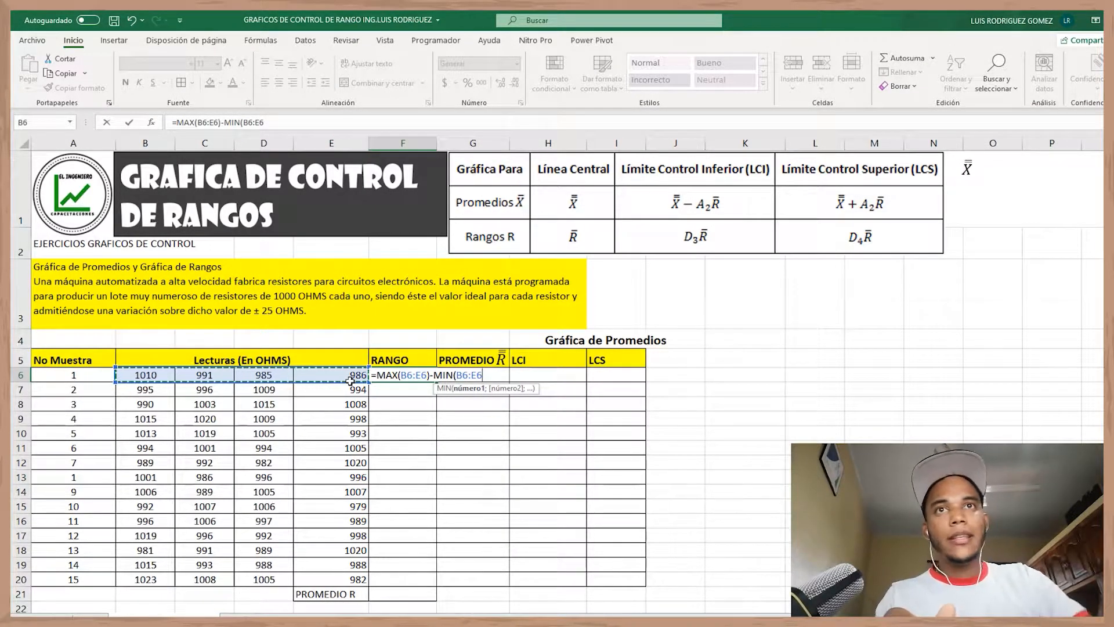
type(")")
key("Return")
left_click(406, 379)
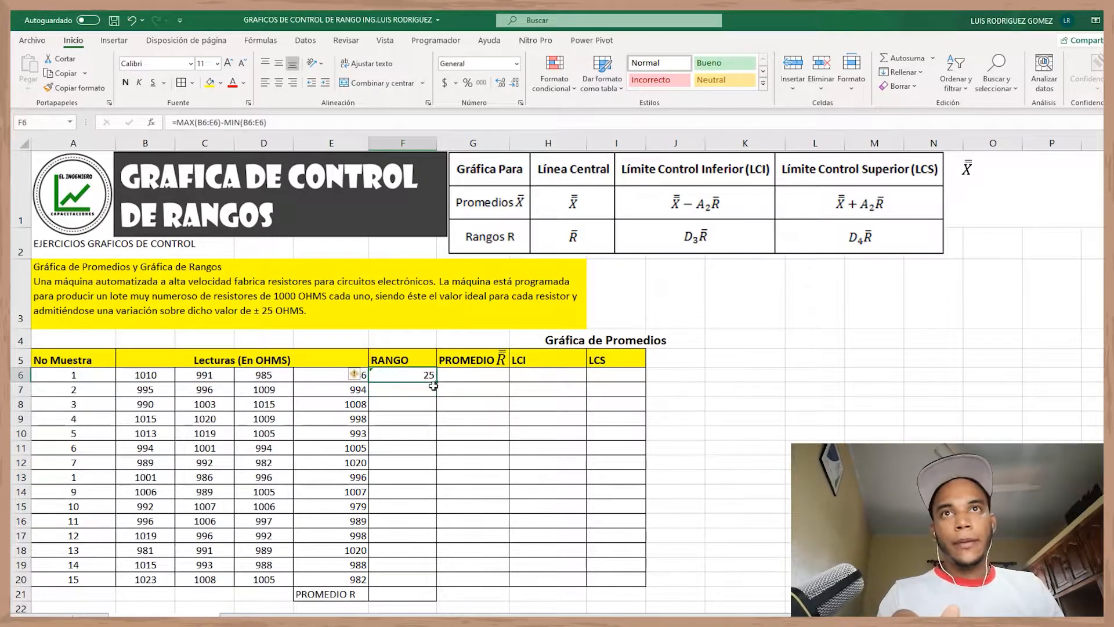
left_click_drag(437, 383, 438, 585)
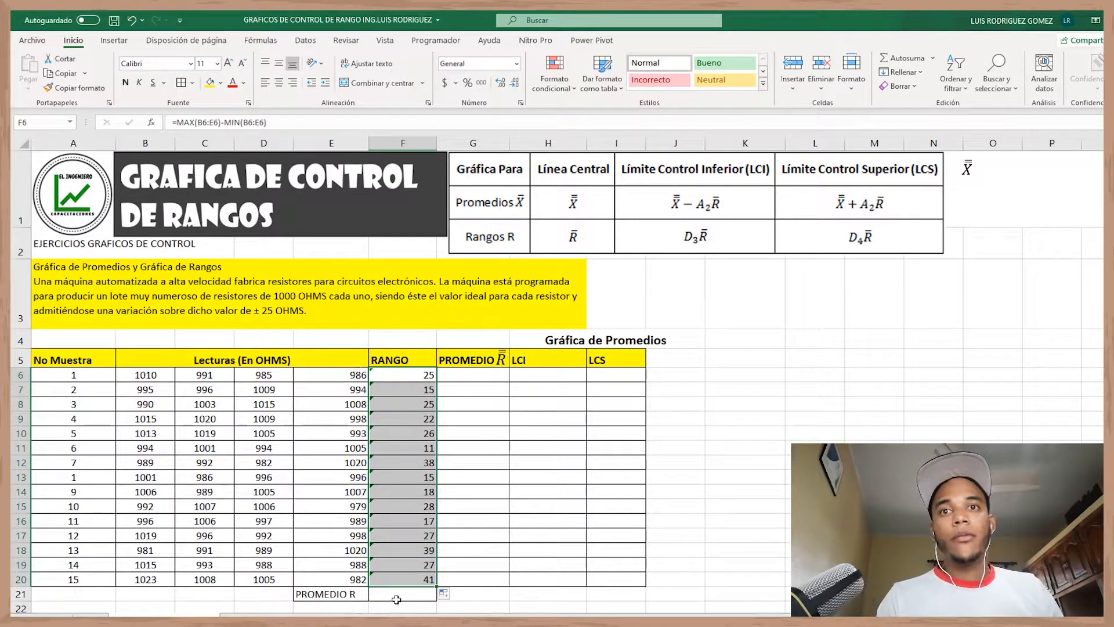
- Calculate PROMEDIO R in F21 as the average of all ranges with =PROMEDIO(F6:F20)
left_click(396, 599)
type("=")
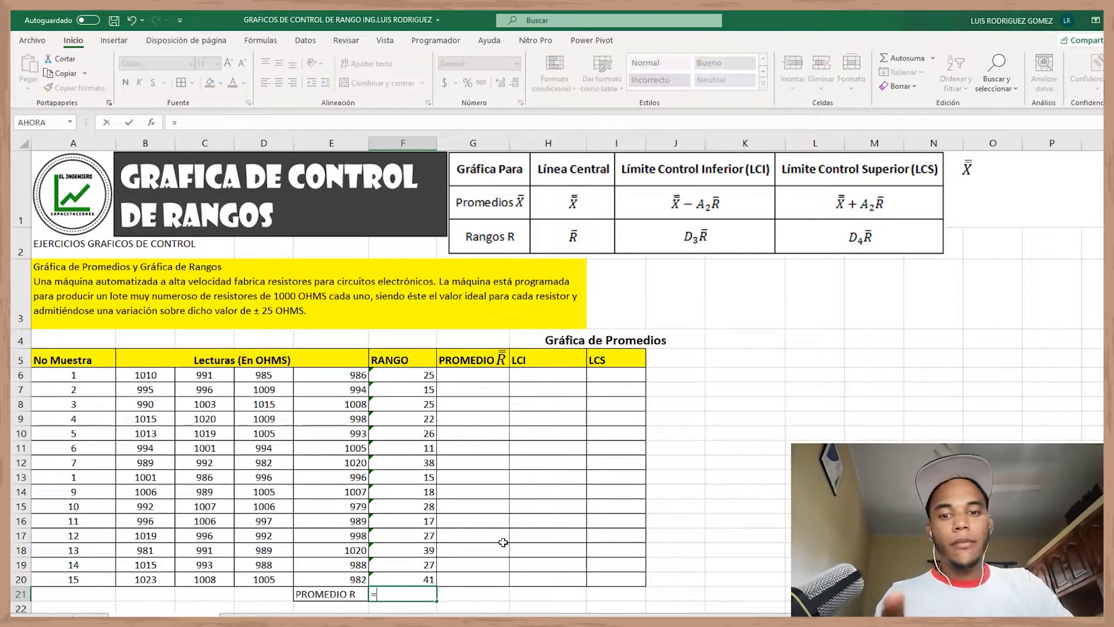
type("PROME")
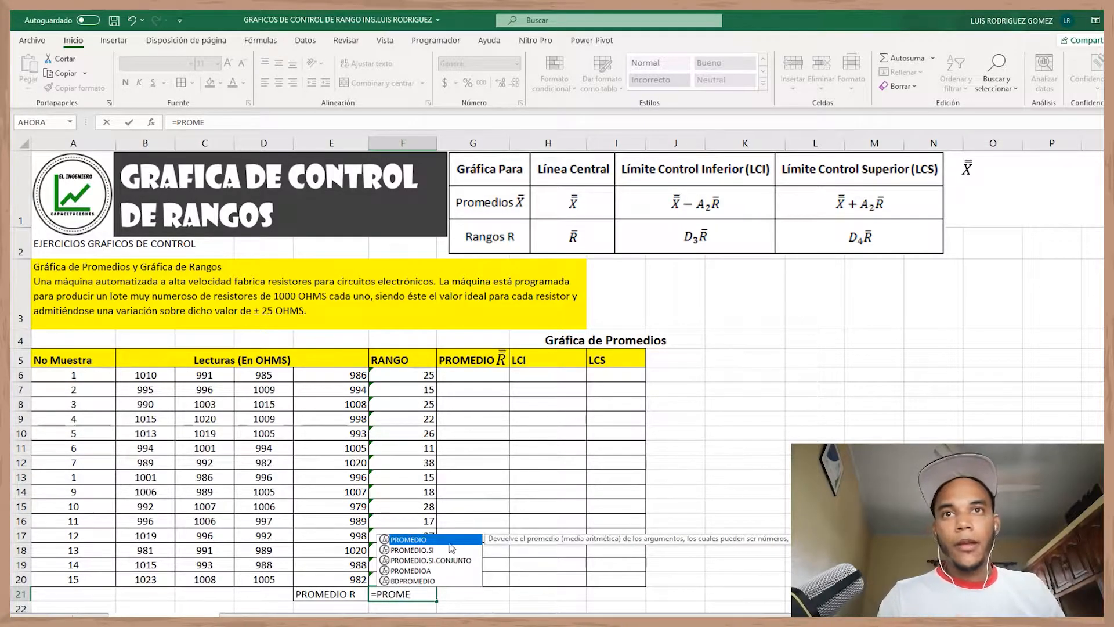
double_click(427, 541)
left_click_drag(421, 380, 419, 580)
type(")")
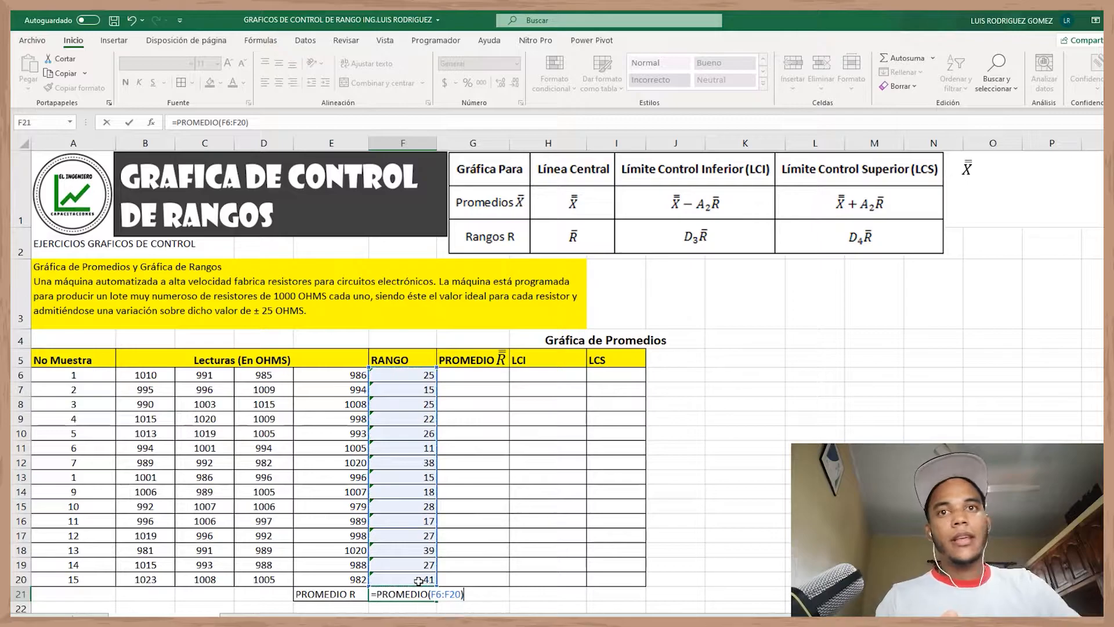
key("Return")
- Ignore the formula error flags on the RANGO values in F6:F20
scroll(419, 580, "down", 1)
left_click(375, 309)
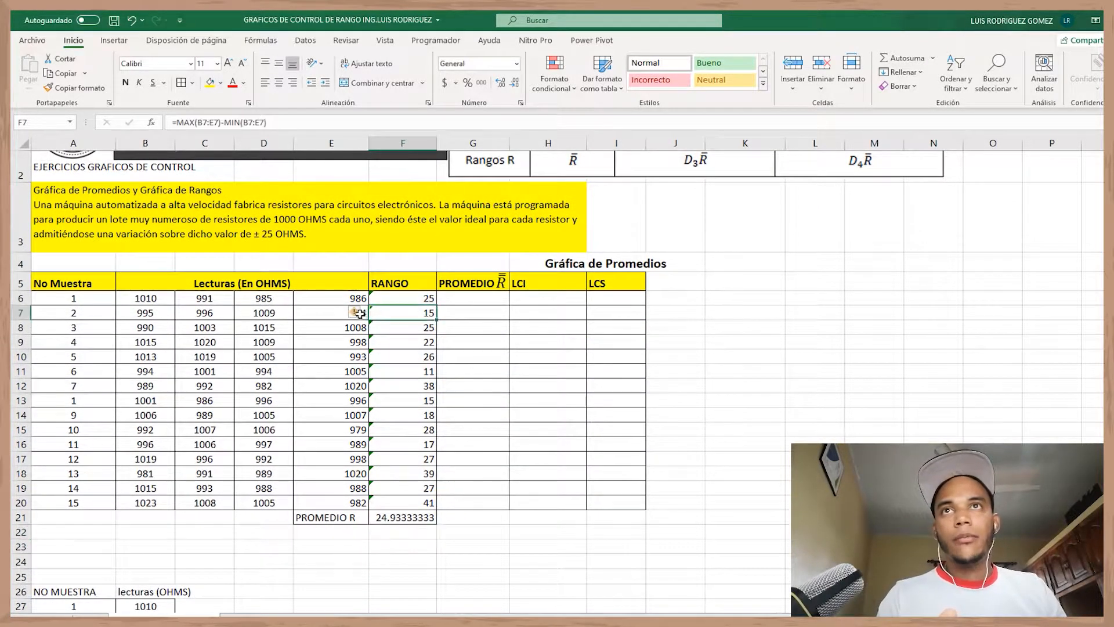
left_click_drag(377, 298, 399, 492)
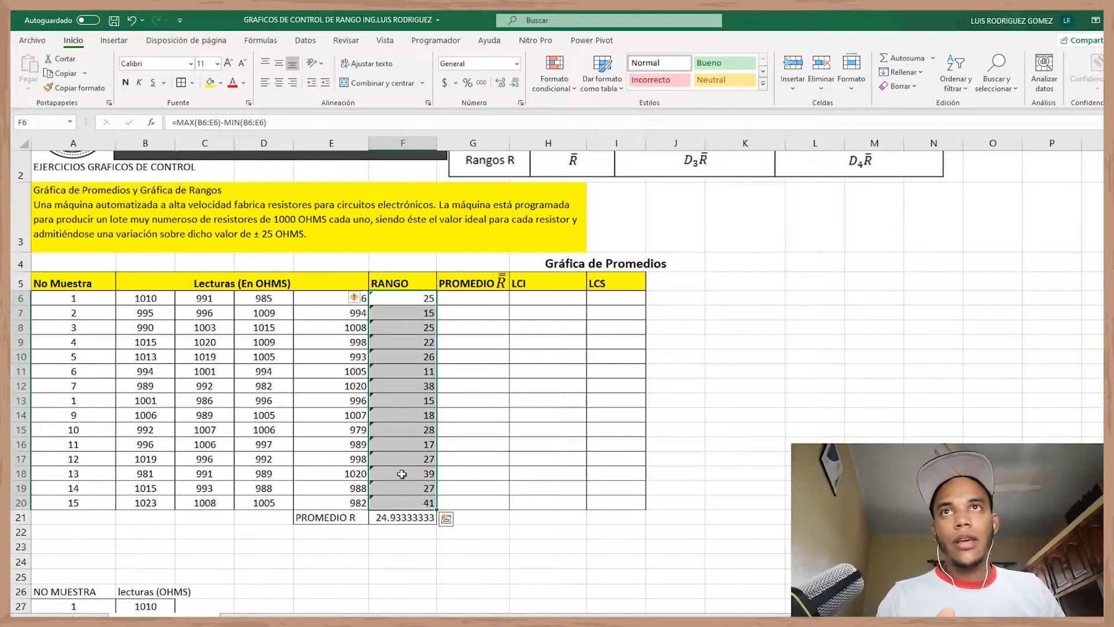
left_click(354, 297)
left_click(382, 366)
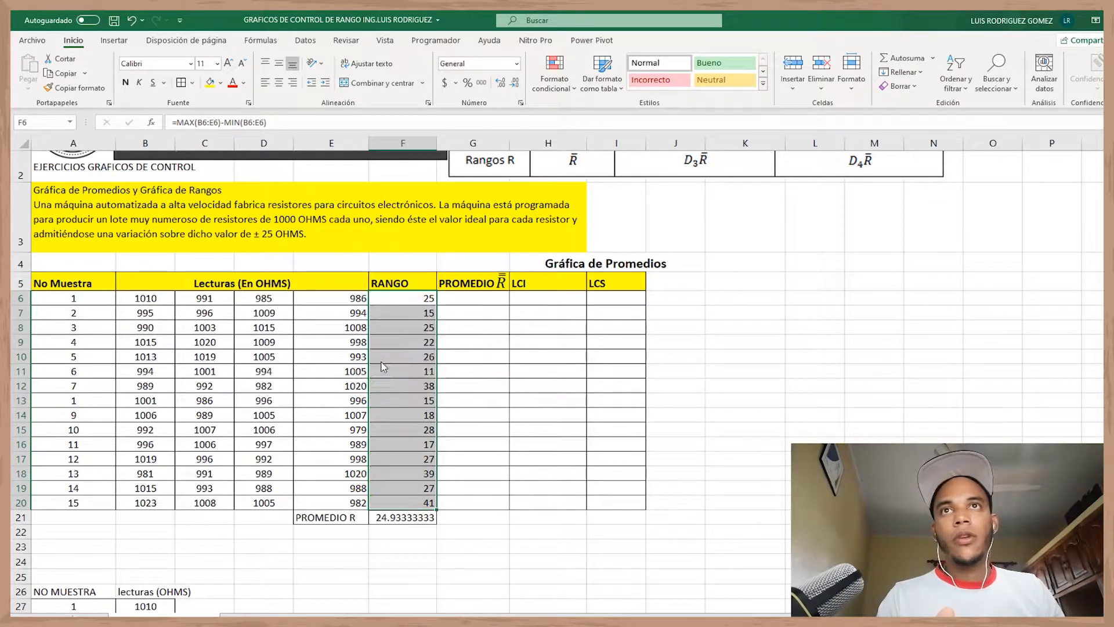
left_click(475, 545)
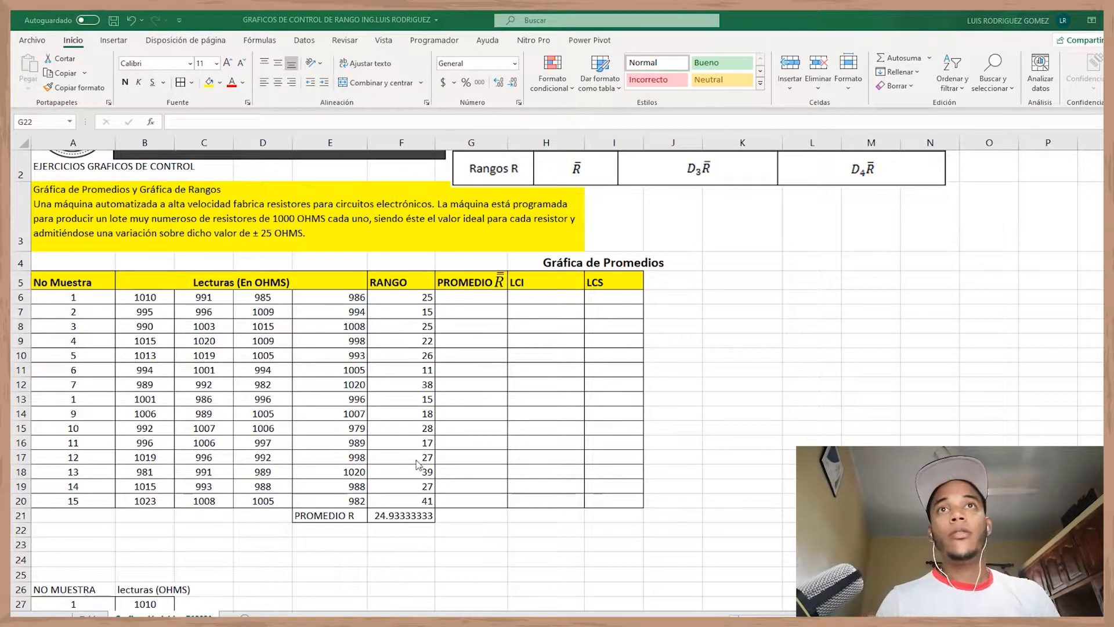
left_click(498, 300)
left_click_drag(498, 300, 629, 493)
left_click(493, 312)
- Reference the average range in G6 with the absolute formula =$F$21 and fill it down to G20
left_click(487, 296)
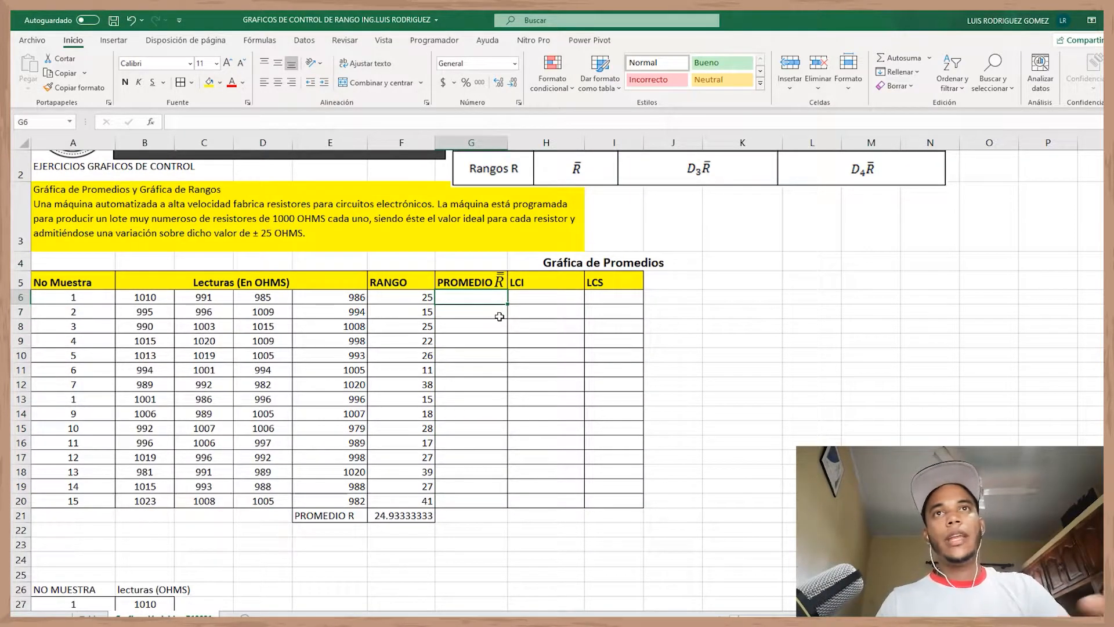
type("=")
left_click(405, 513)
key("F4")
key("Return")
left_click(471, 298)
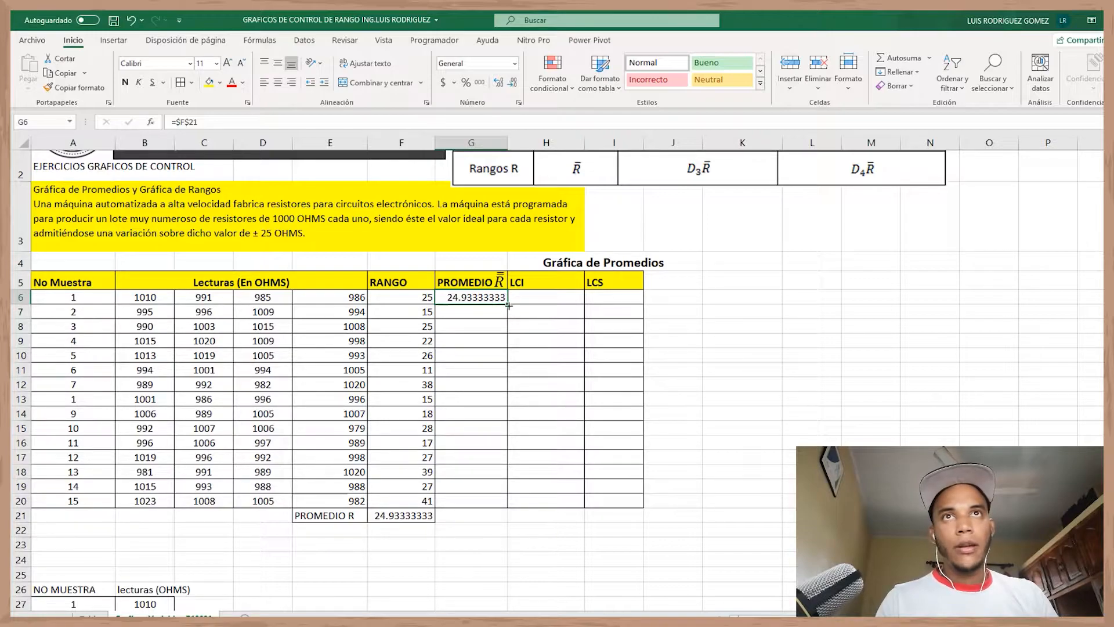
left_click_drag(509, 304, 510, 503)
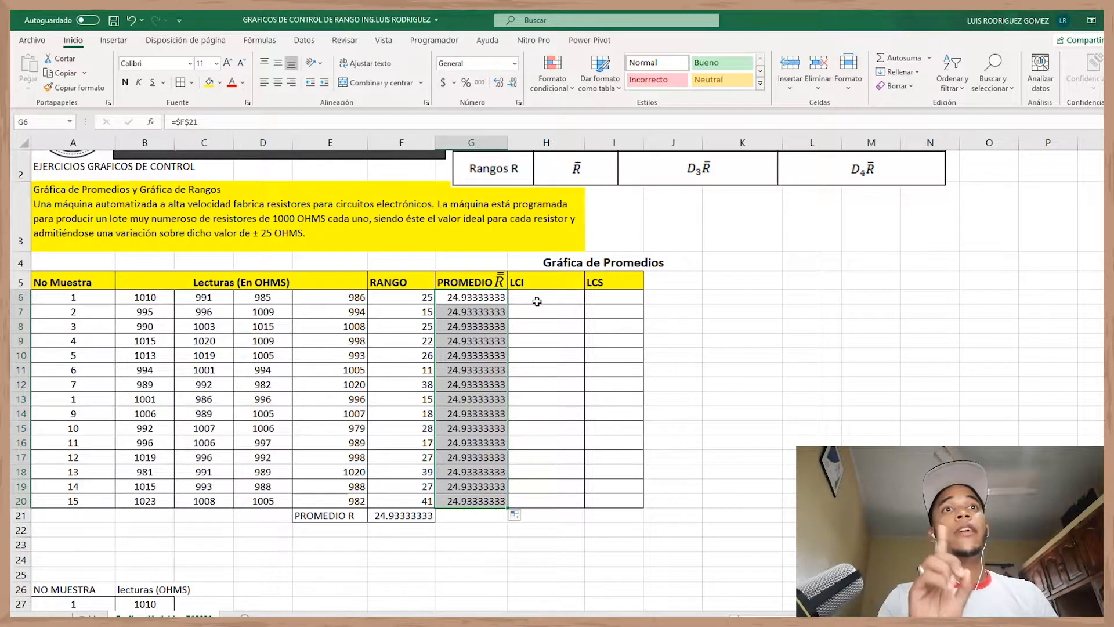
- Examine the Rangos R control limit formulas and the number of readings in sample 1
scroll(598, 371, "up", 1)
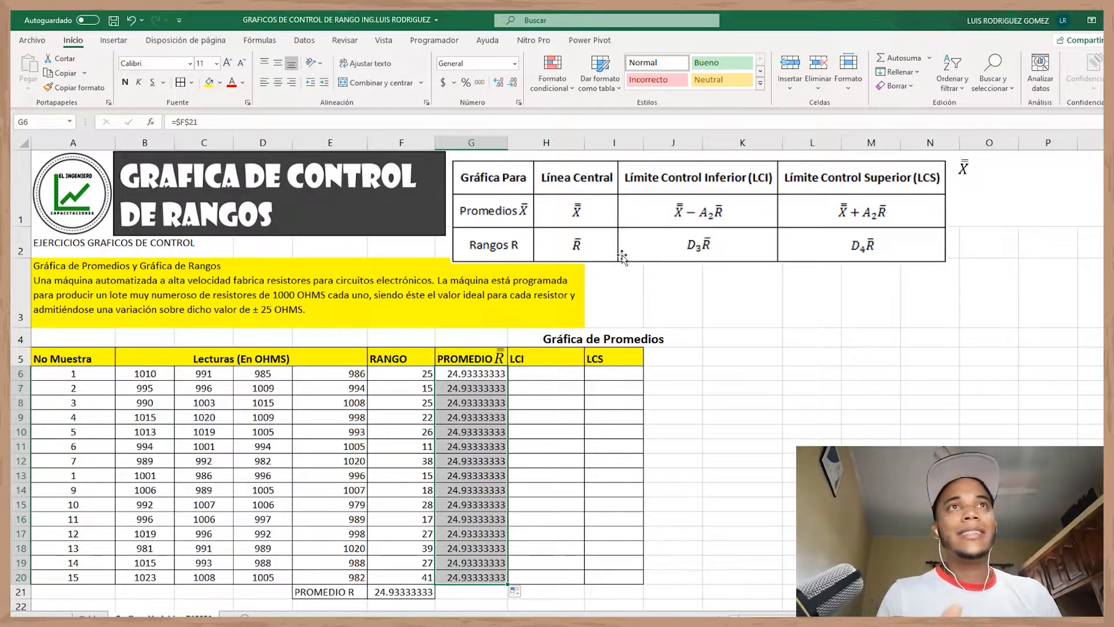
left_click(714, 245)
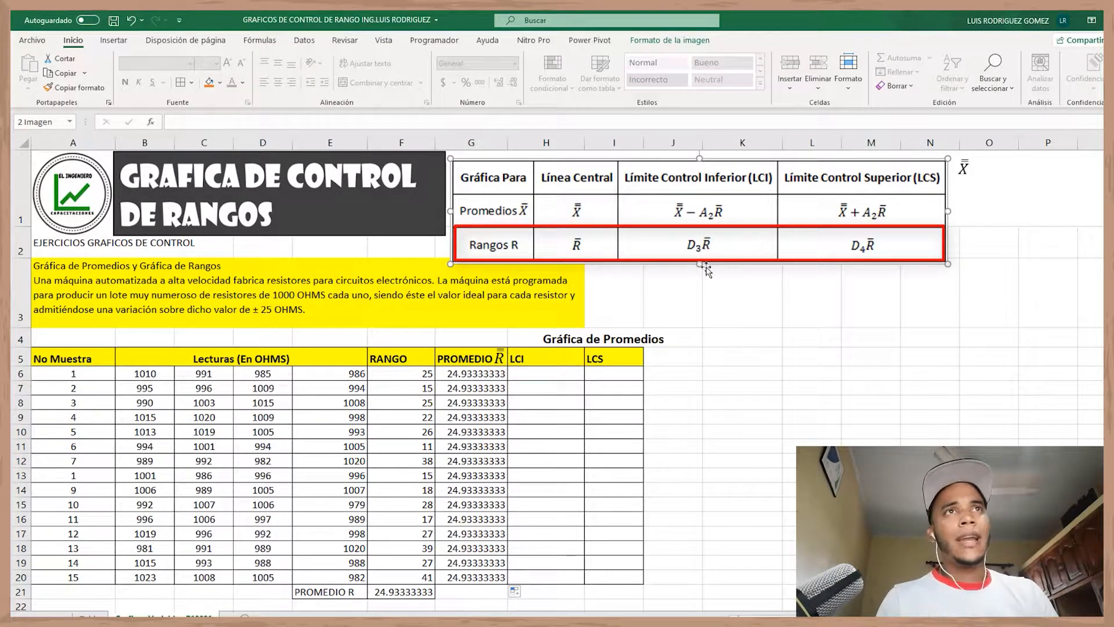
left_click(477, 376)
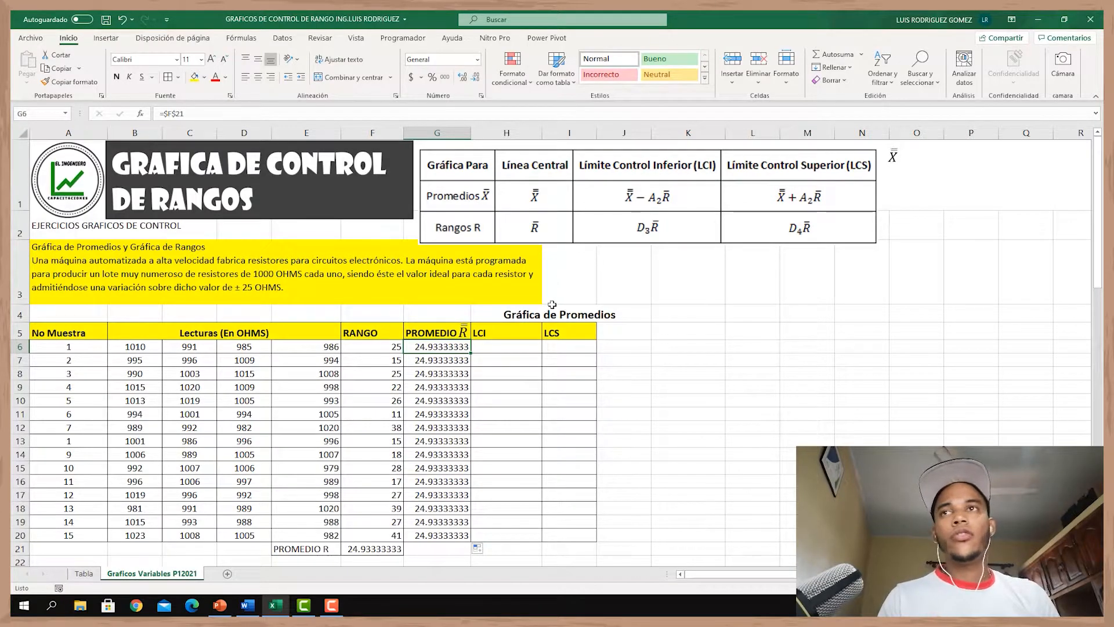
left_click(133, 349)
left_click_drag(159, 351, 290, 351)
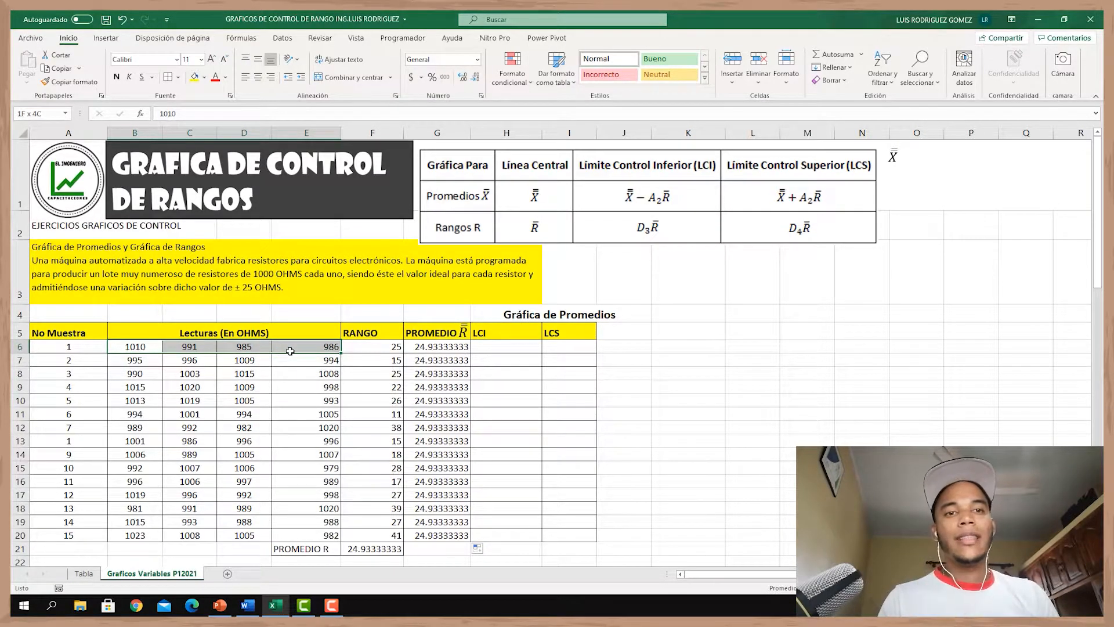
mouse_move(290, 351)
left_mouse_down()
mouse_move(132, 350)
mouse_move(318, 350)
mouse_move(281, 356)
left_mouse_up()
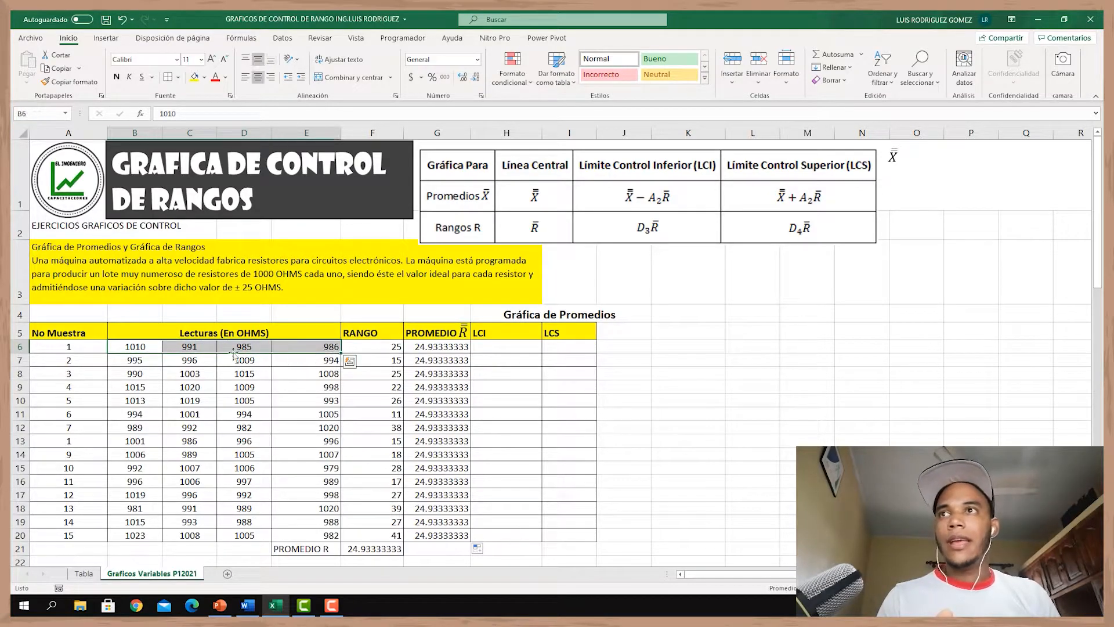
left_click(75, 347)
left_click_drag(140, 346, 286, 350)
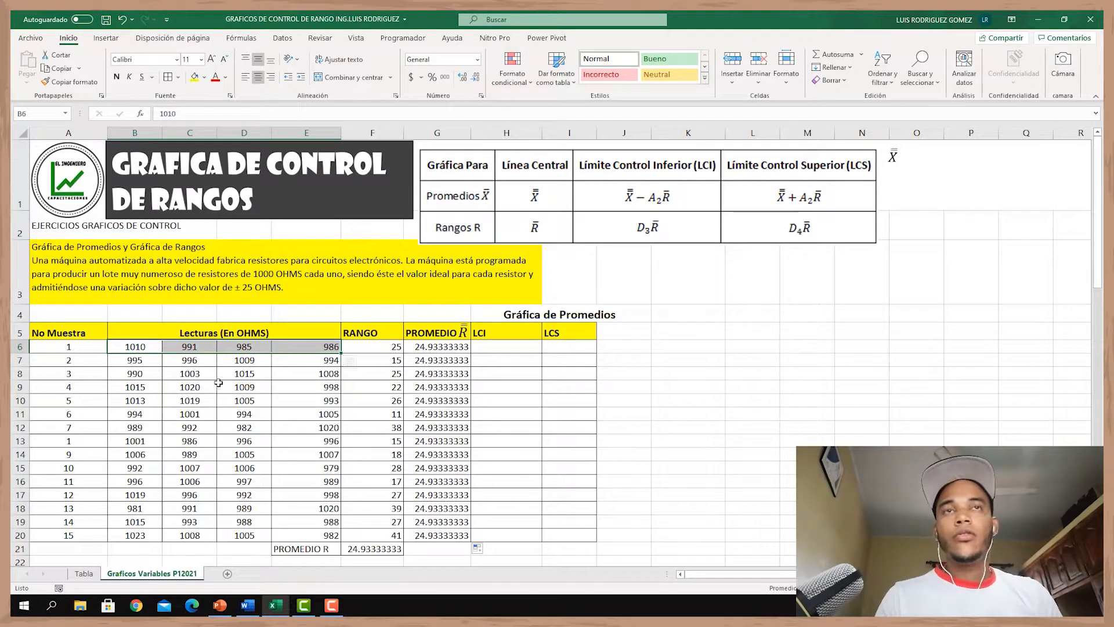
- Look up the D3 factor for four observations on the Tabla sheet and enter 0 in J3 of Graficos Variables P12021
left_click(84, 573)
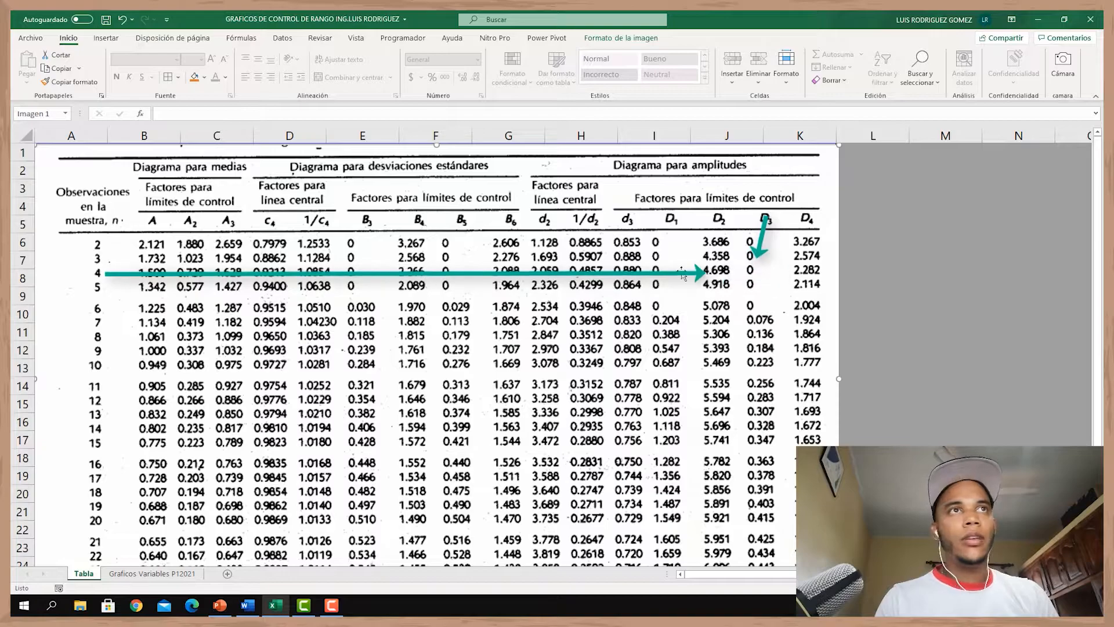
left_click(153, 573)
left_click(649, 283)
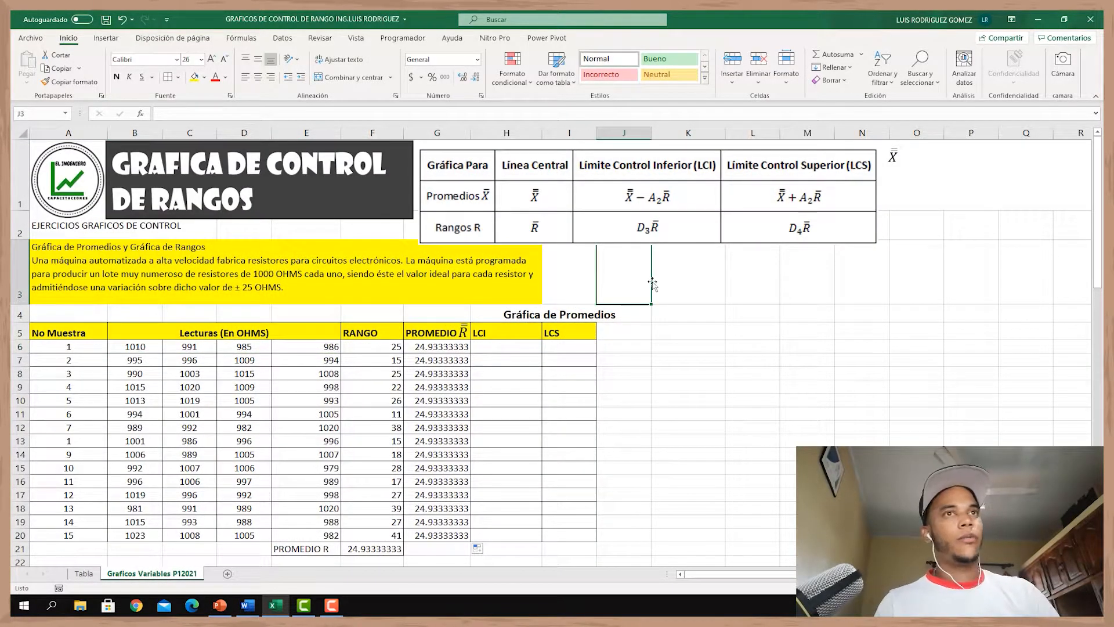
type("0")
left_click(671, 347)
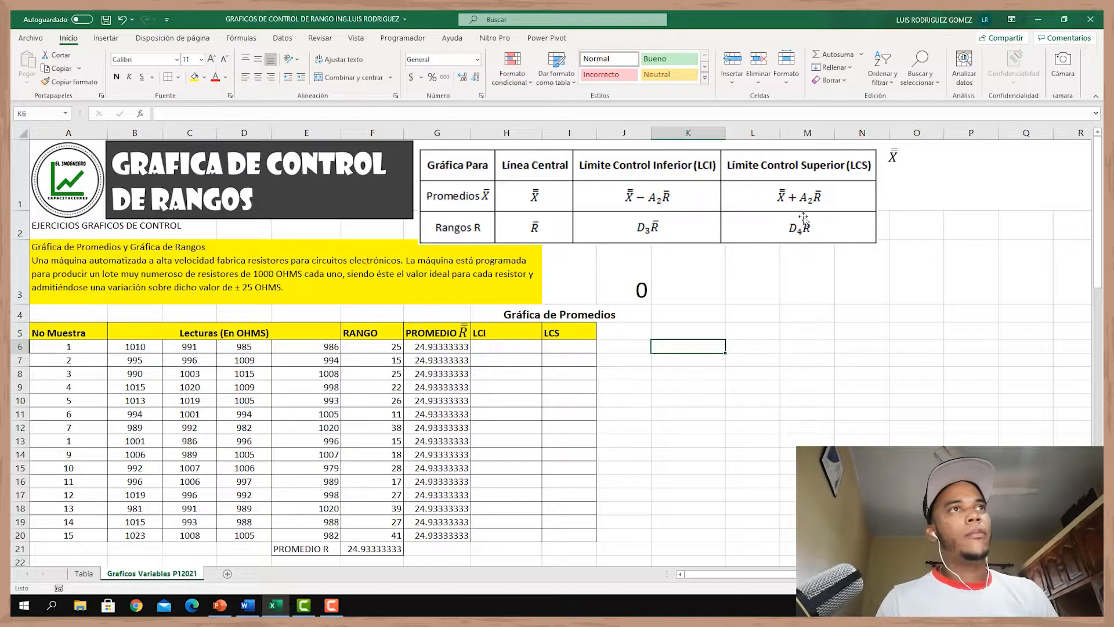
- Look up the D4 factor for four observations on the Tabla sheet and enter 2.282 in K3 of Graficos Variables P12021
left_click(438, 354)
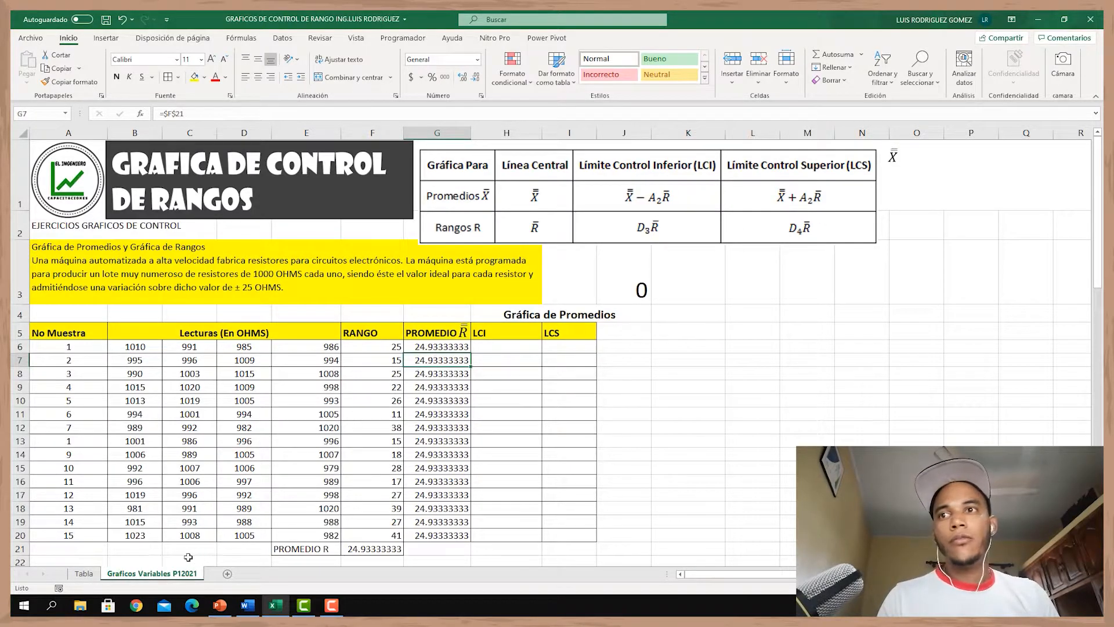
left_click(93, 572)
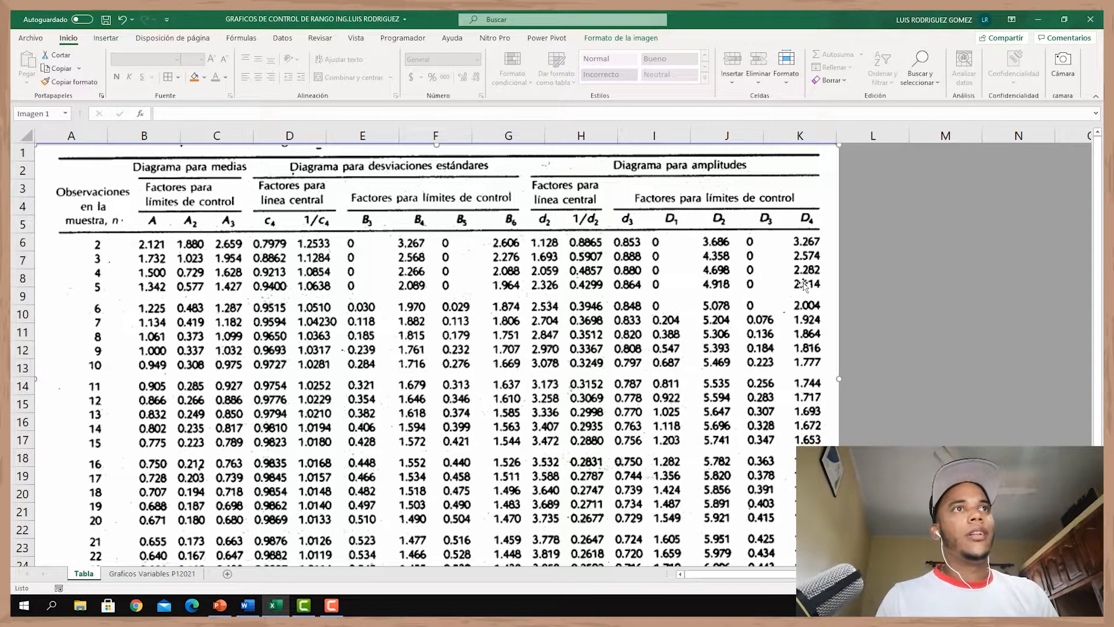
left_click(152, 574)
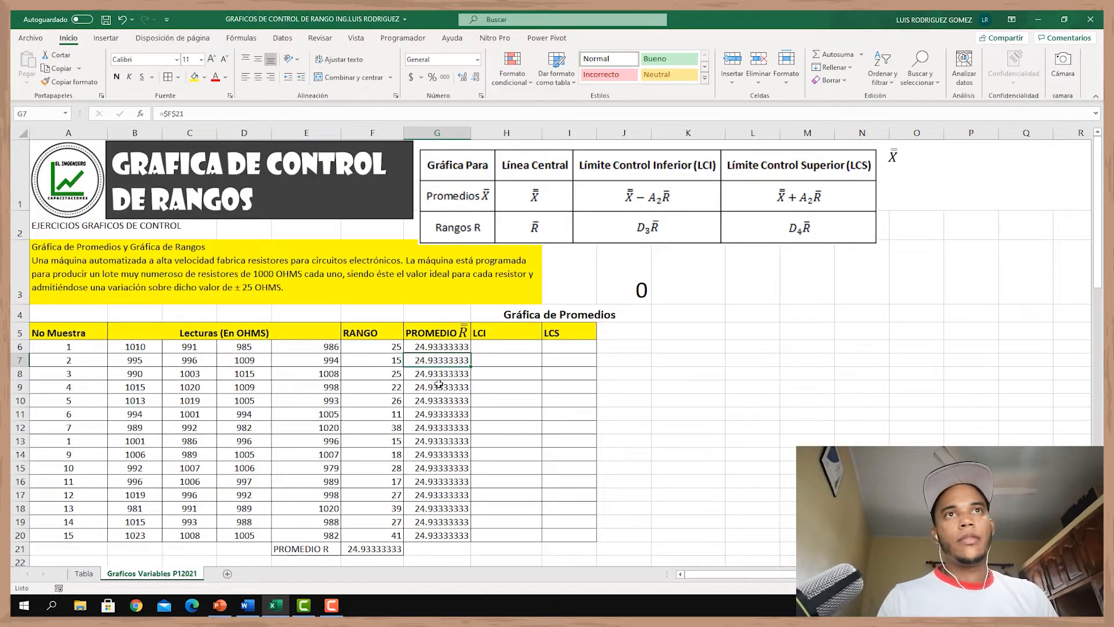
left_click(702, 294)
type("2.282")
left_click(684, 347)
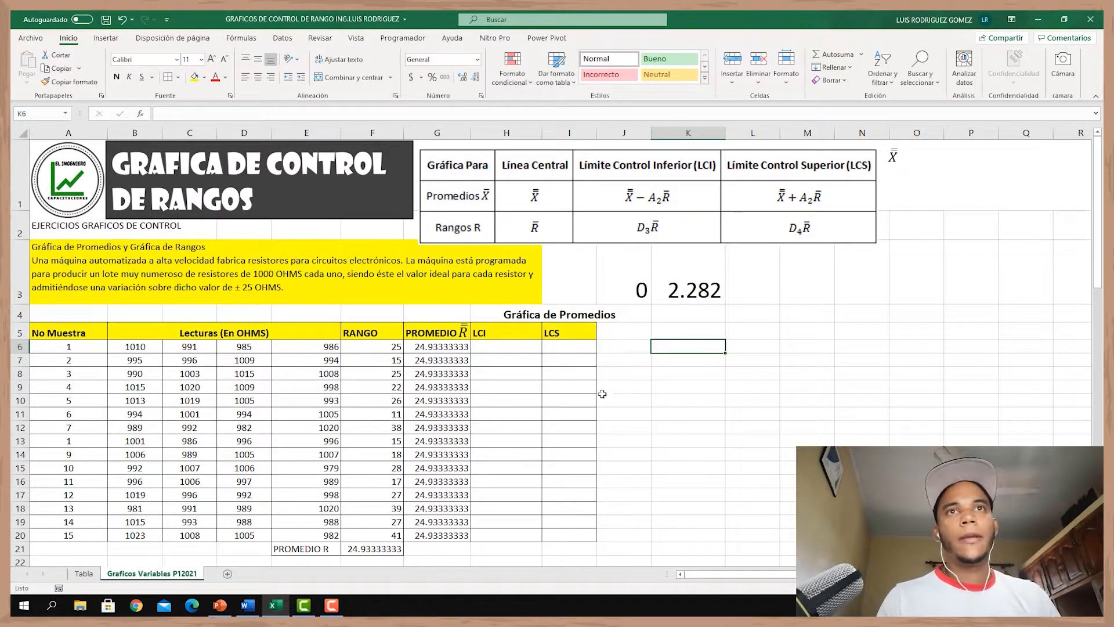
- Calculate the lower control limit in H6 with =0*G6 and fill the formula down to H20
left_click(513, 347)
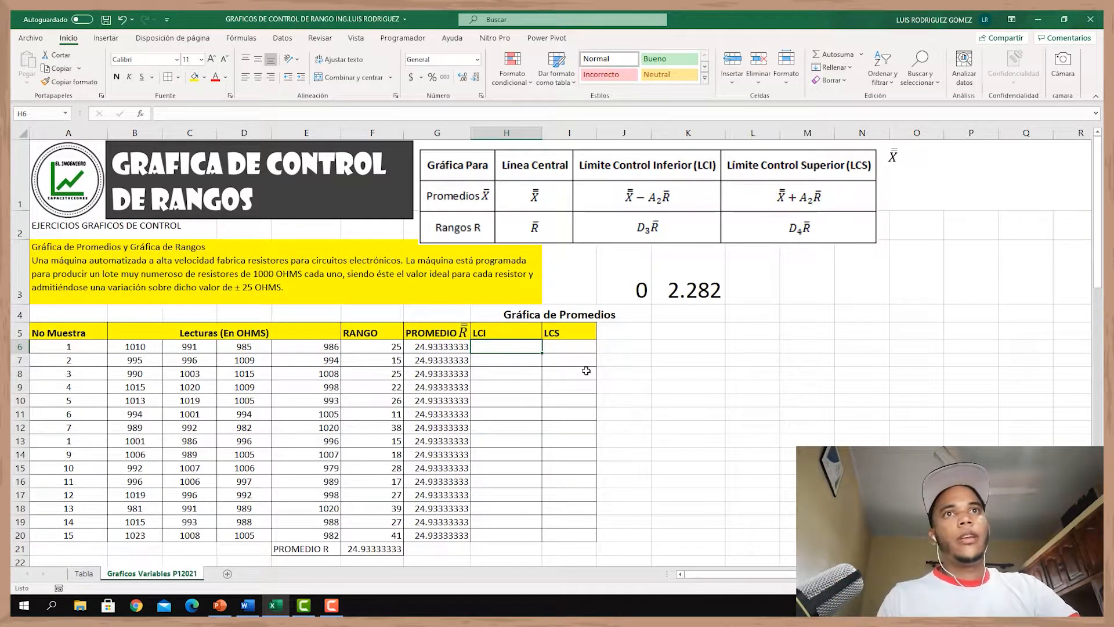
type("=0")
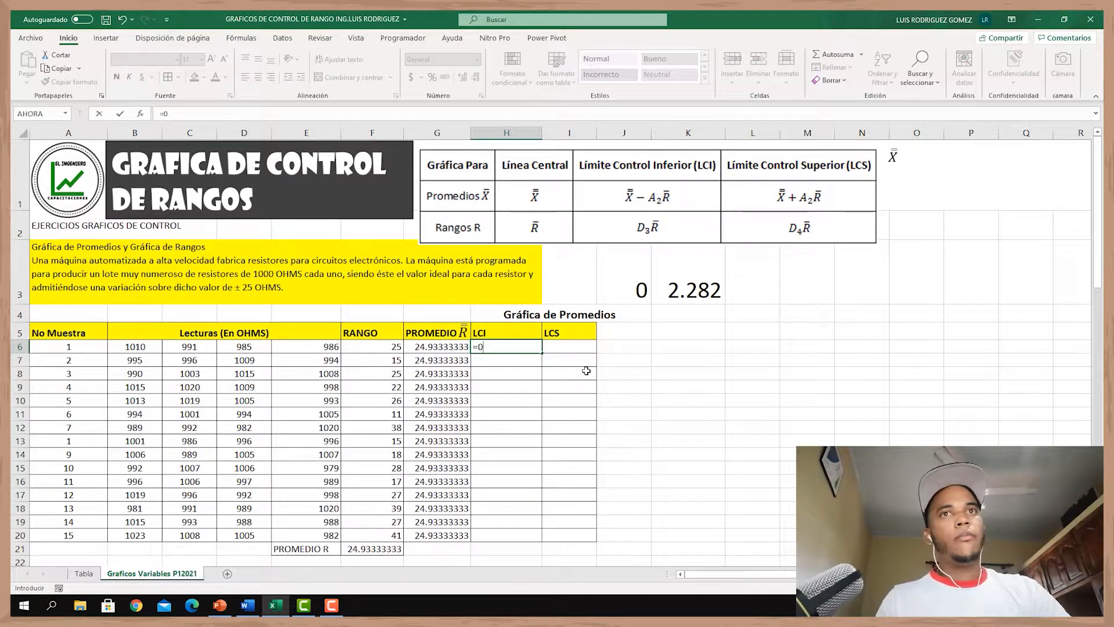
type("*")
left_click(444, 348)
key("ctrl+Return")
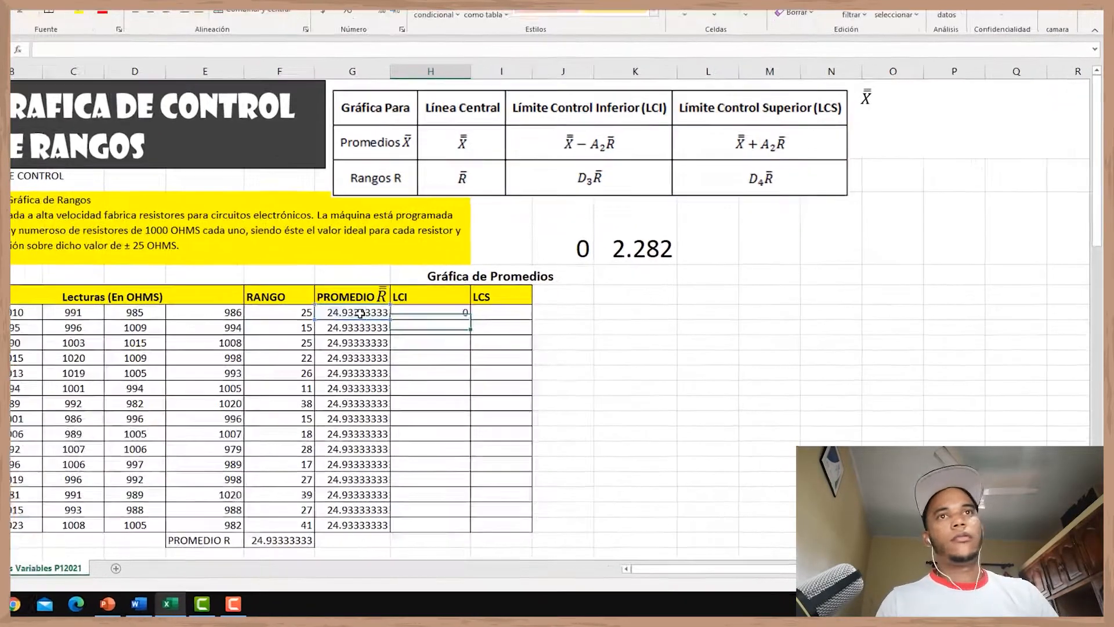
left_click_drag(481, 325, 478, 512)
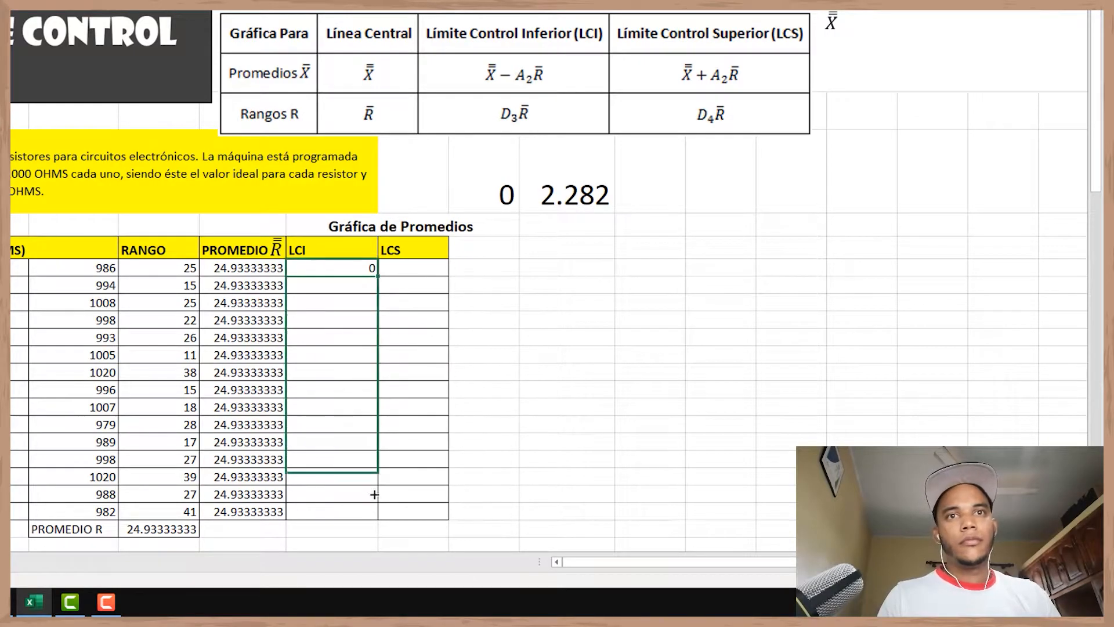
left_click_drag(375, 494, 374, 514)
- Calculate the upper control limit in I6 with =2.282*G6 and fill the formula down to I20
left_click(414, 267)
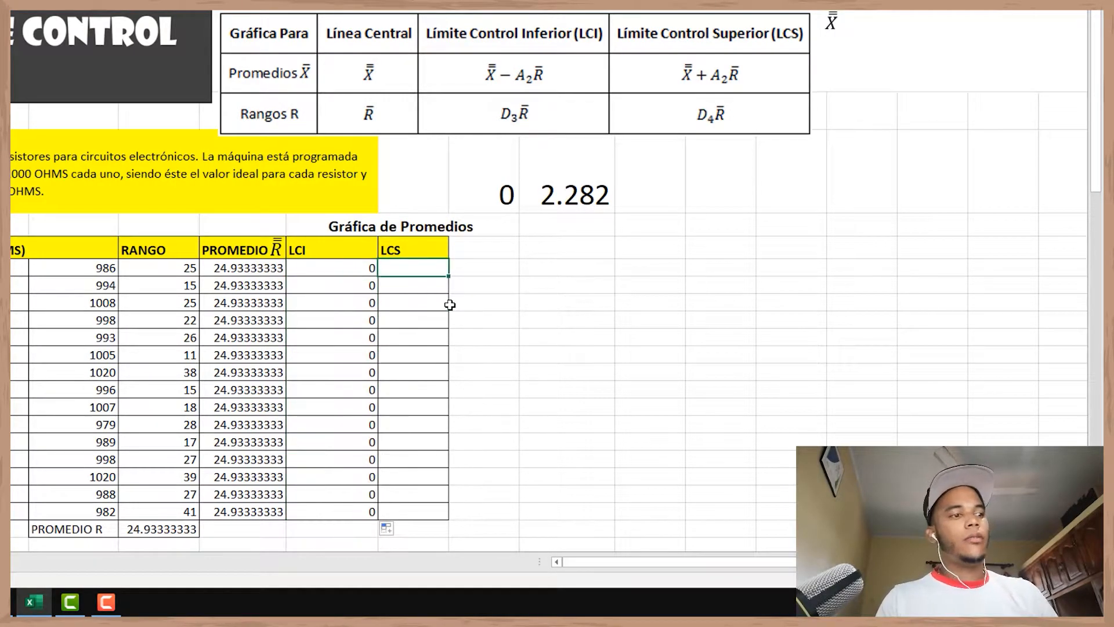
type("=2.282")
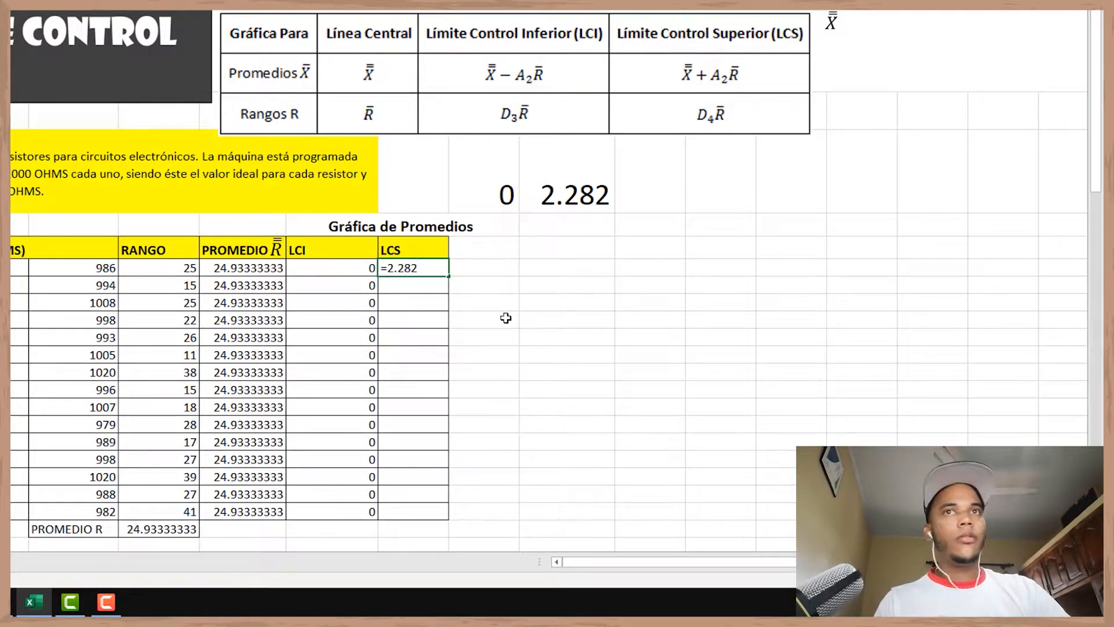
type("*")
left_click(256, 273)
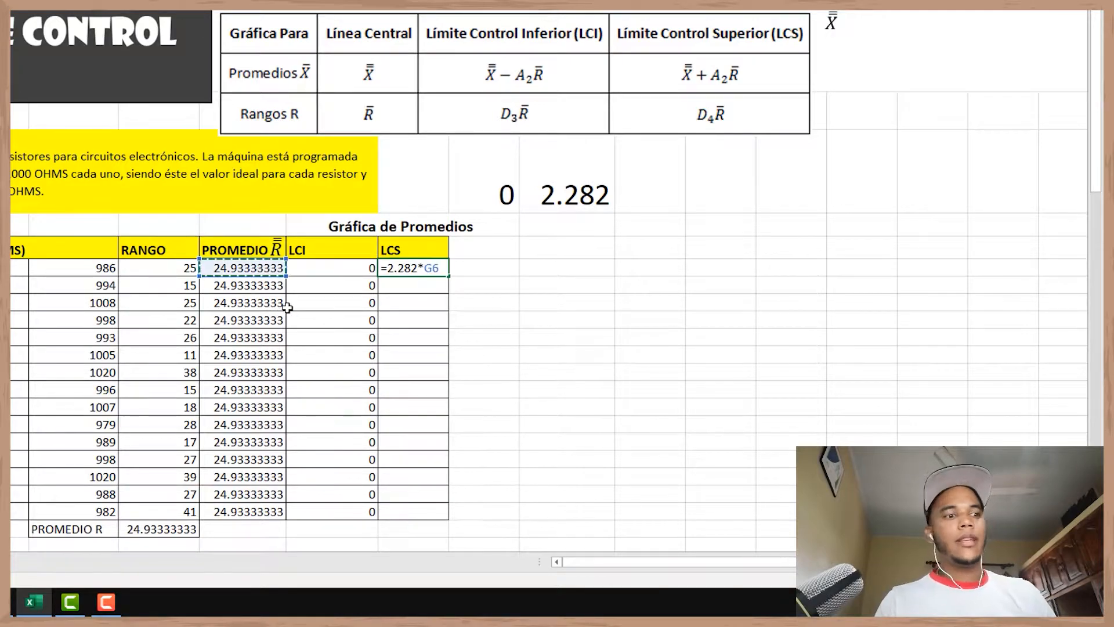
key("Return")
left_click(405, 269)
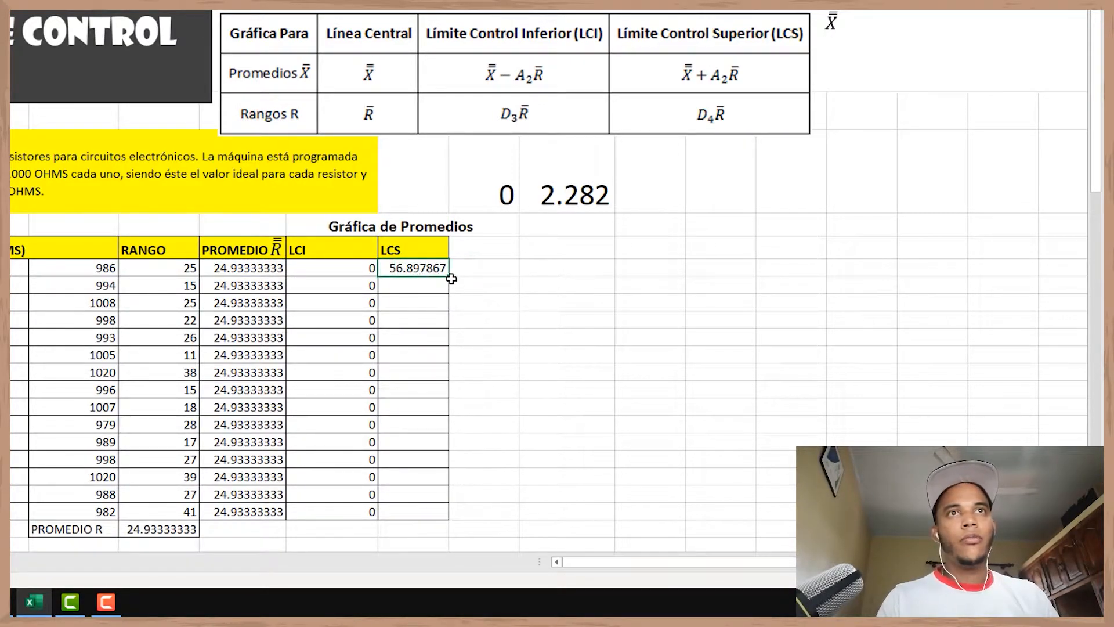
left_click_drag(450, 275, 453, 518)
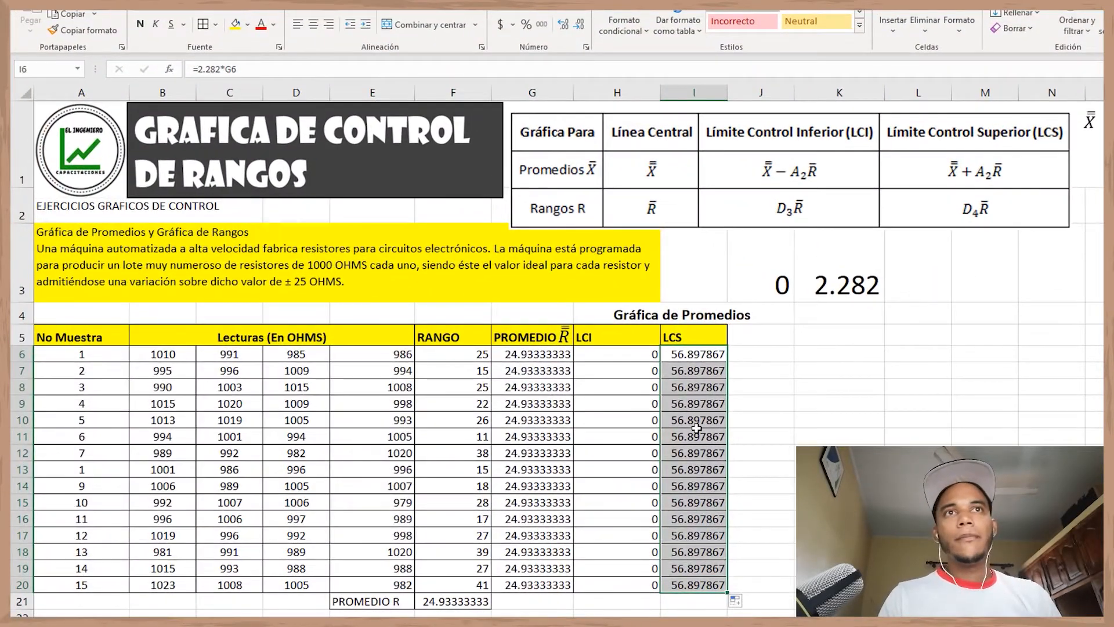
- Insert a plain 2D line chart from the RANGO, PROMEDIO, LCI and LCS columns, using the range F5:I20
left_click(521, 385)
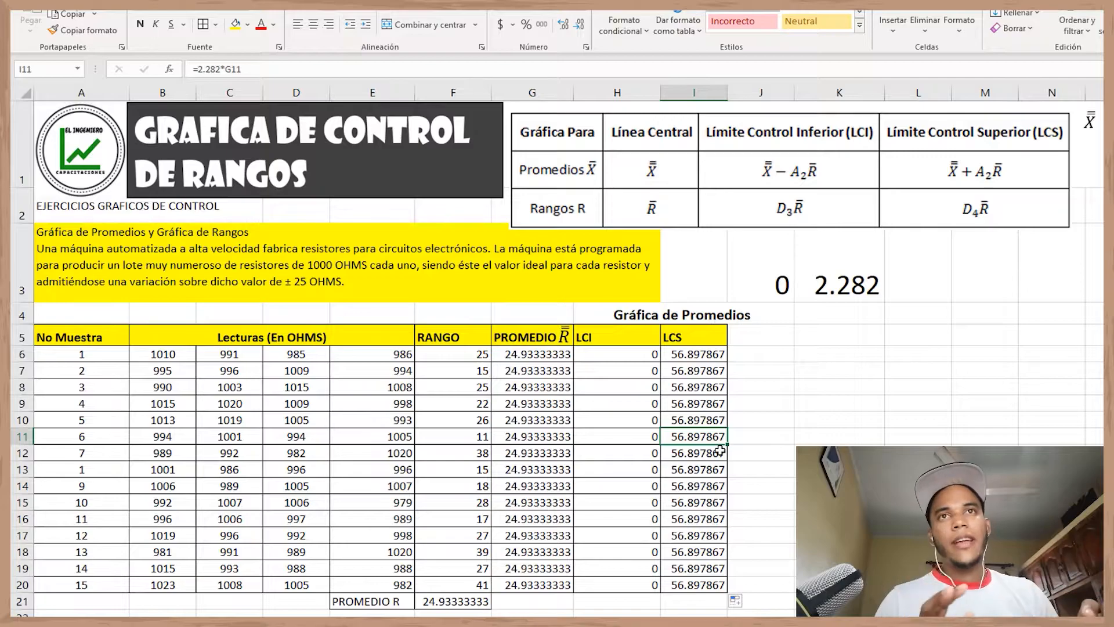
left_click_drag(522, 341, 719, 566)
left_click(458, 337)
left_click_drag(459, 337, 663, 588)
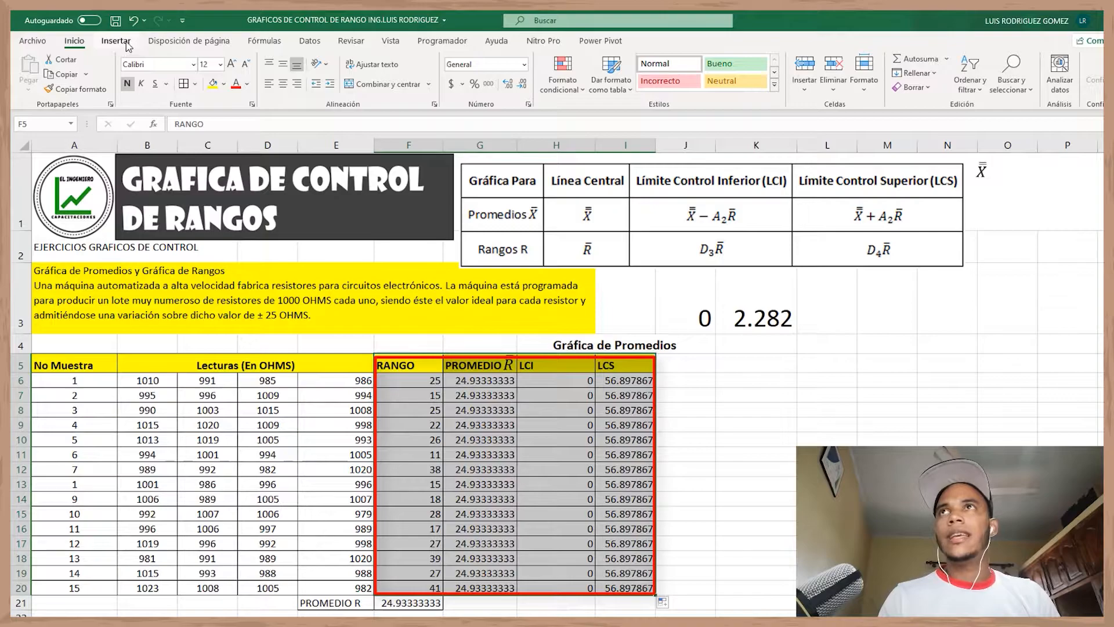
left_click(118, 41)
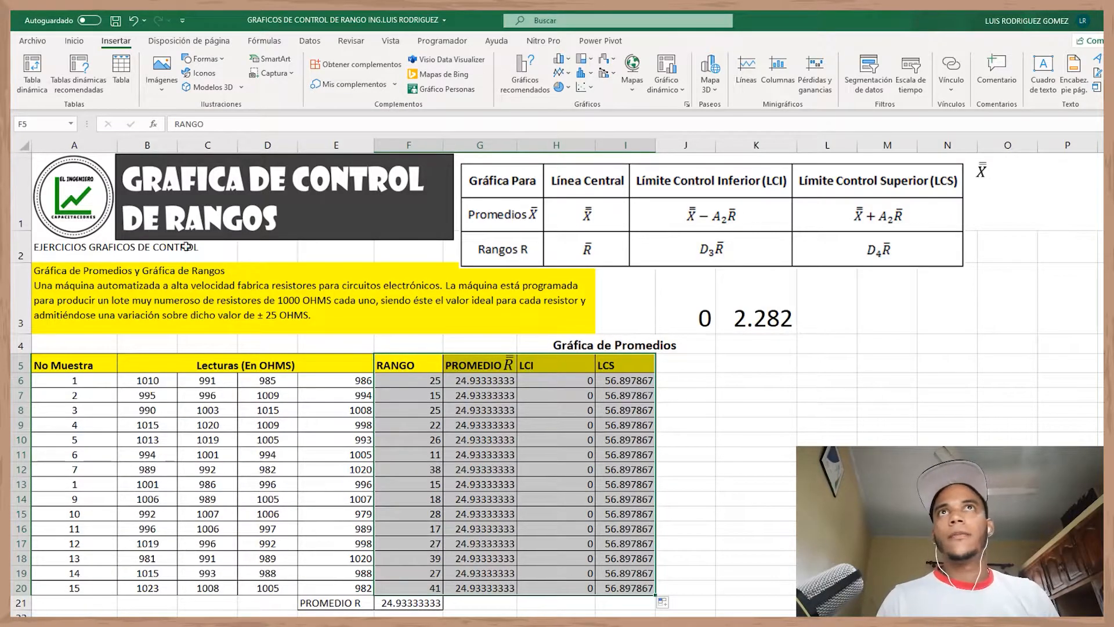
left_click(561, 72)
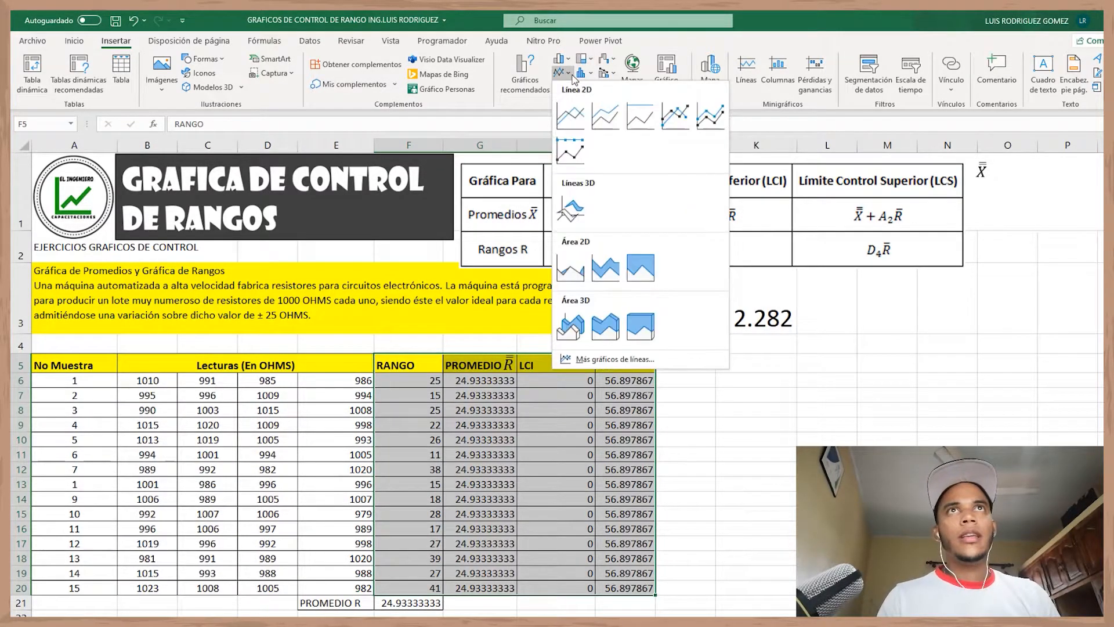
left_click(569, 114)
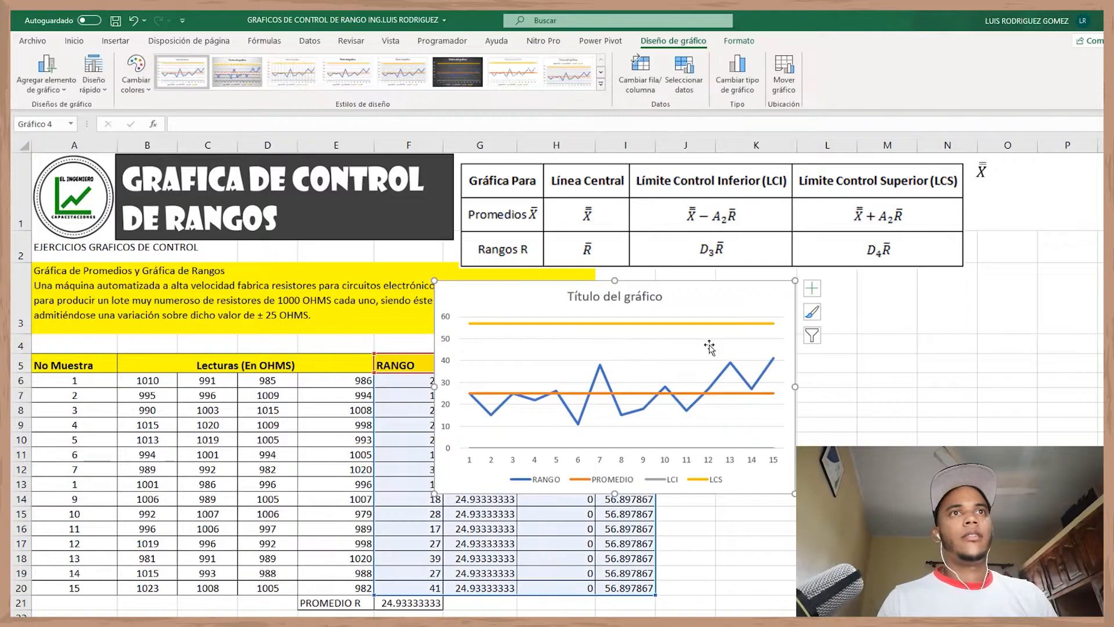
- Enlarge the line chart and move it up so it starts just below the header row of the control limit formula table
left_click_drag(795, 494, 957, 597)
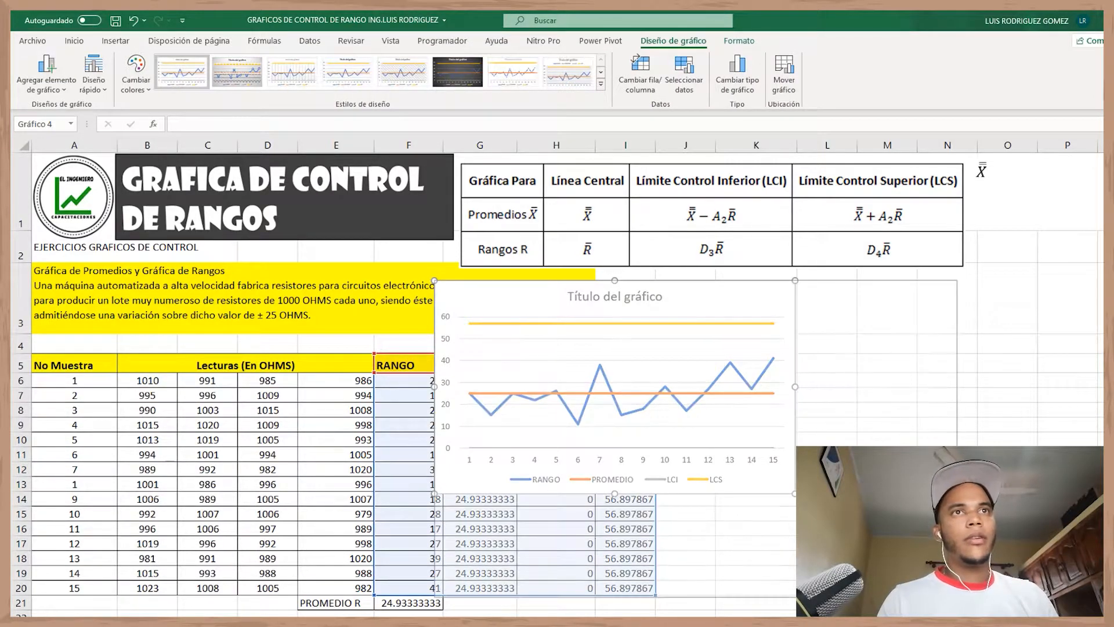
left_click_drag(796, 296, 782, 190)
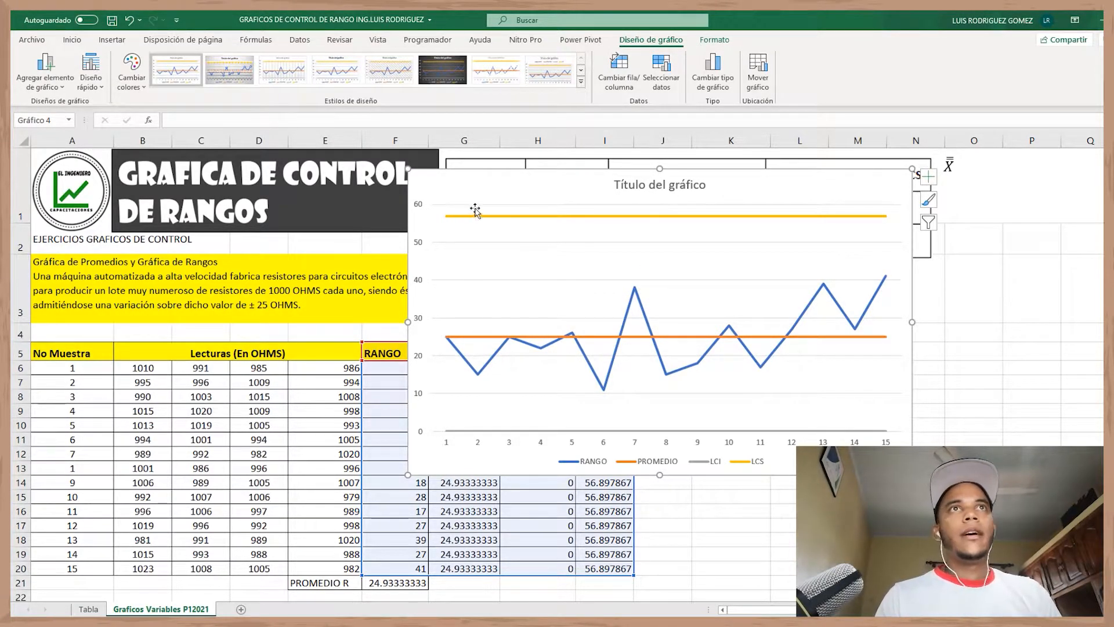
left_click_drag(745, 181, 744, 192)
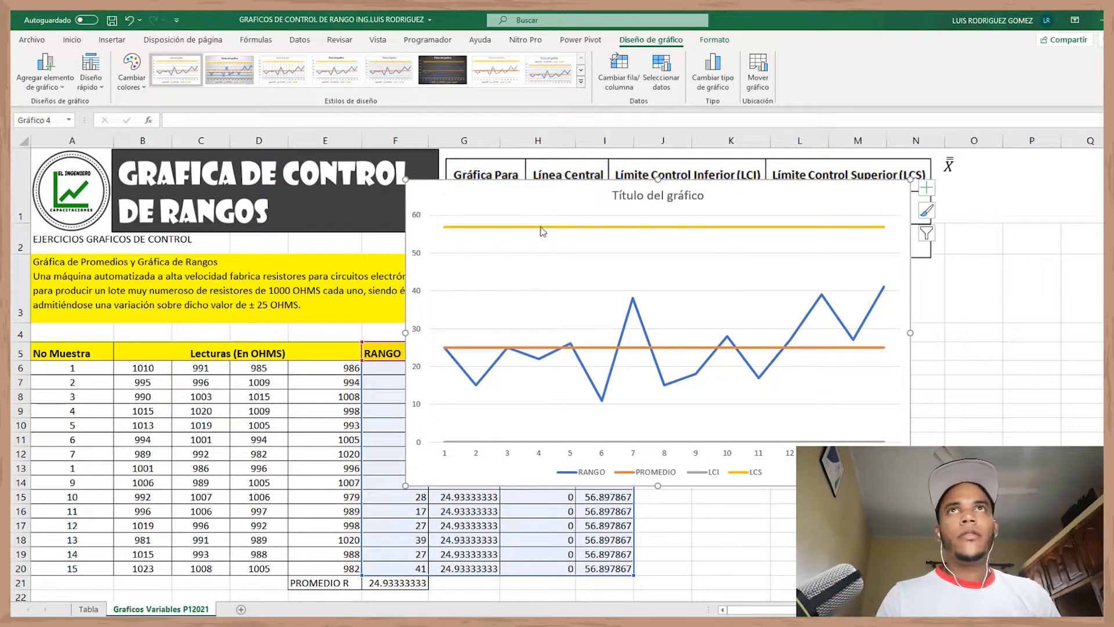
- Apply the dark grey chart style, set the legend position to Derecha and stretch the legend taller
left_click(449, 75)
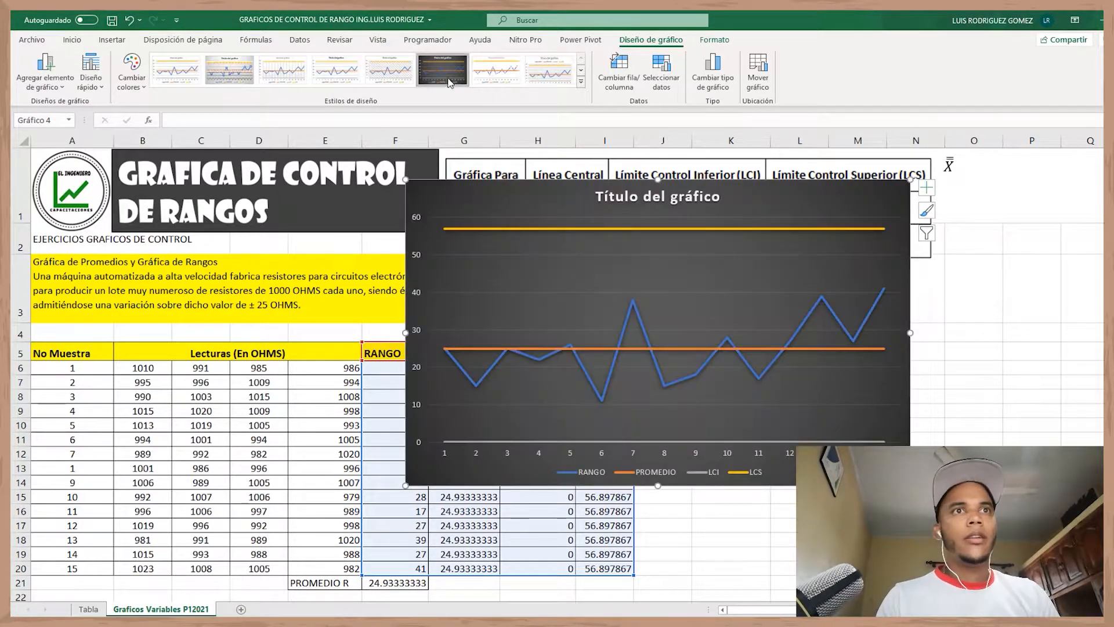
left_click(927, 187)
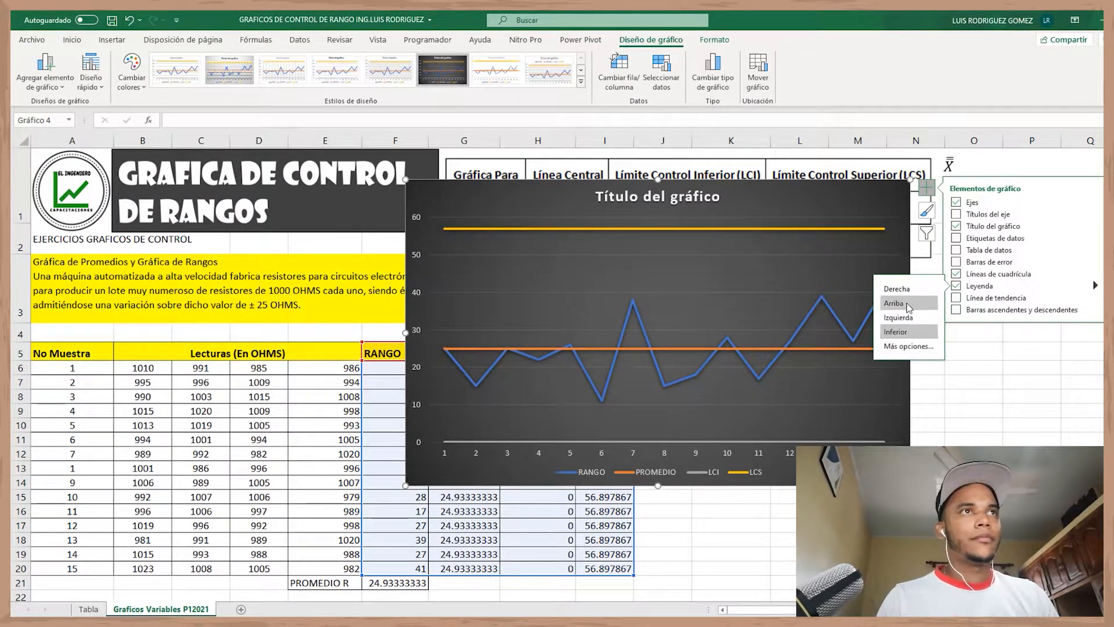
left_click(897, 288)
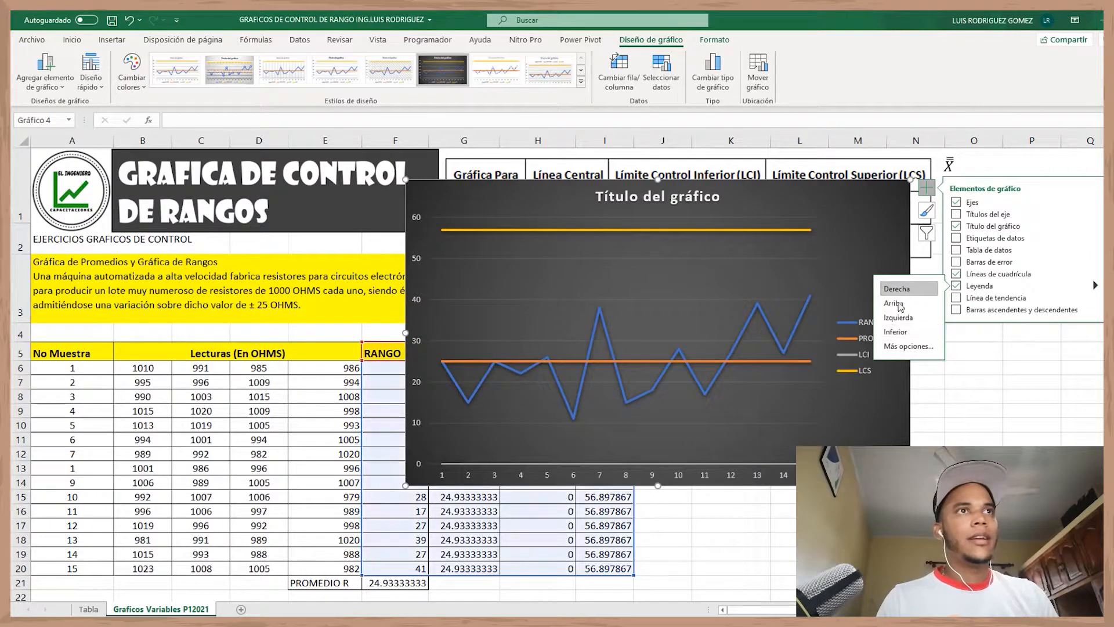
left_click(852, 331)
left_click_drag(871, 314, 872, 249)
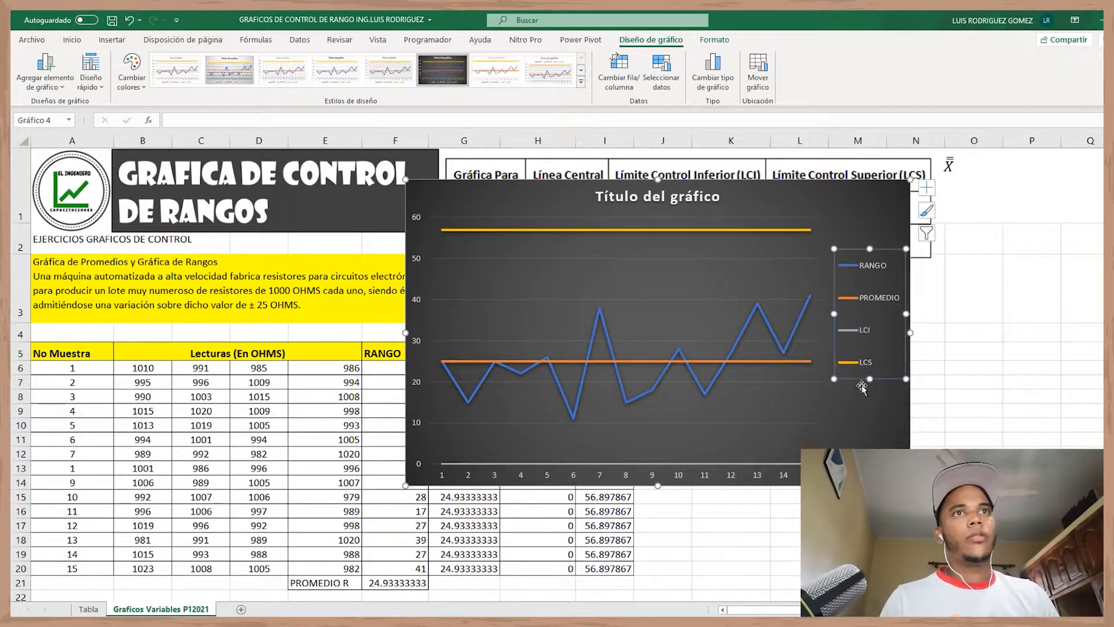
- Widen and heighten the range chart further and reposition it over the sample readings table
left_click(864, 427)
left_click_drag(911, 485, 976, 512)
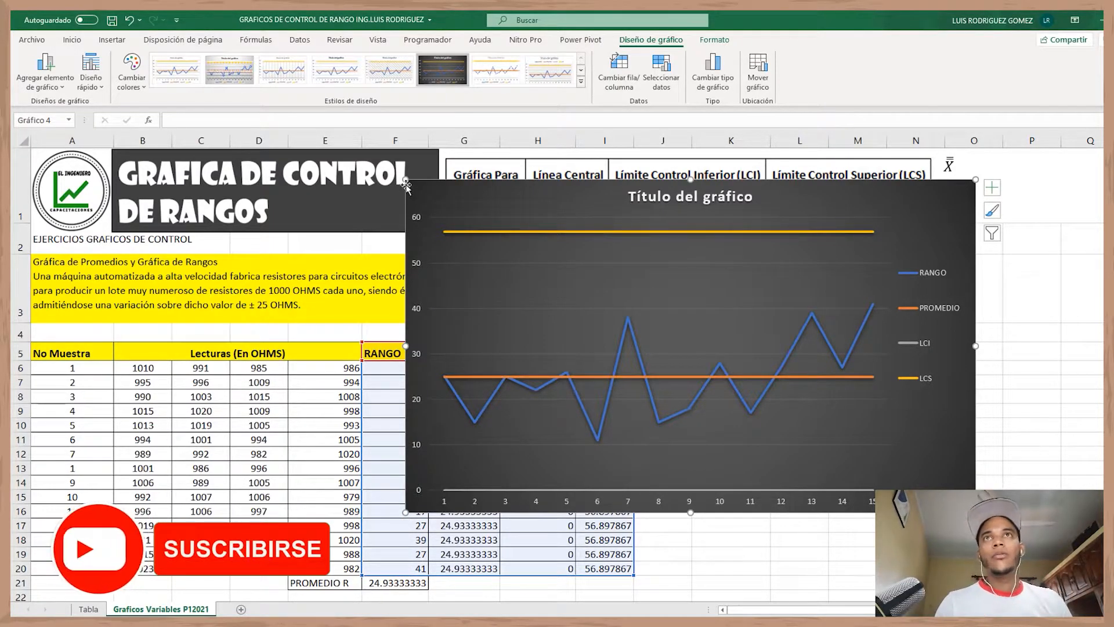
left_click_drag(411, 183, 245, 163)
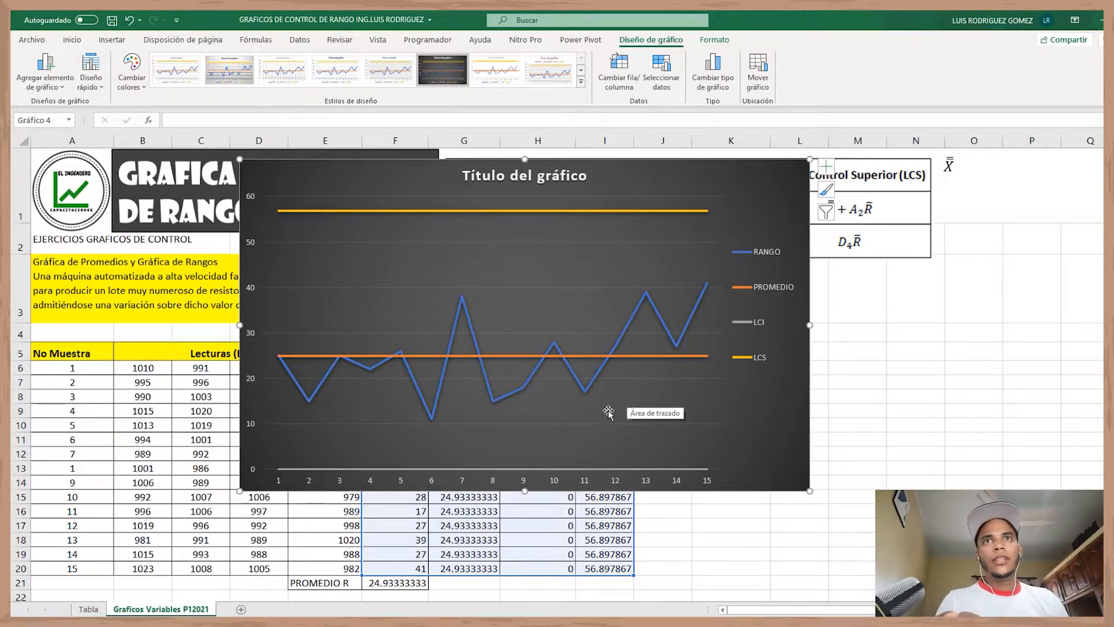
left_click(430, 411)
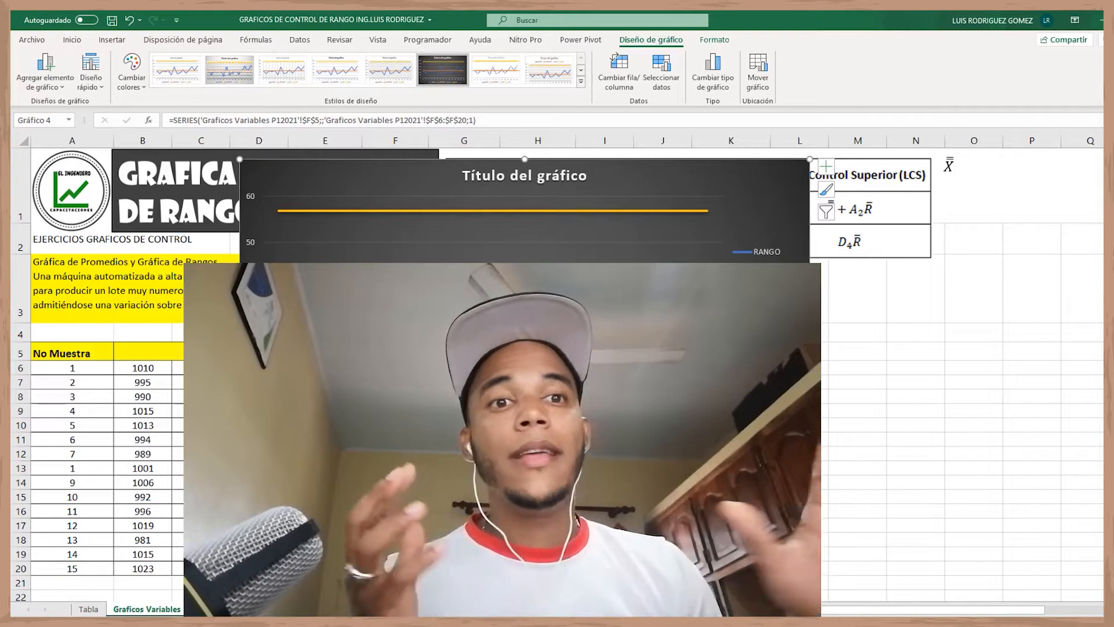
left_click_drag(629, 174, 632, 232)
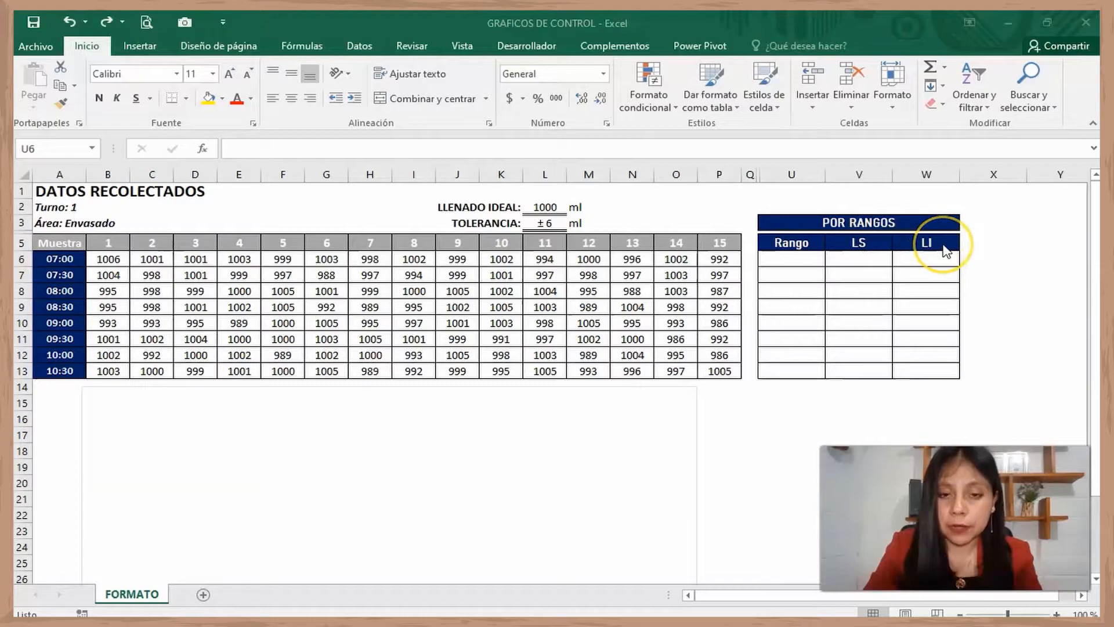
- Calculate the range of the 07:00 sample in U6 with the formula =MAX(B6:P6)-MIN(B6:P6)
left_click(806, 265)
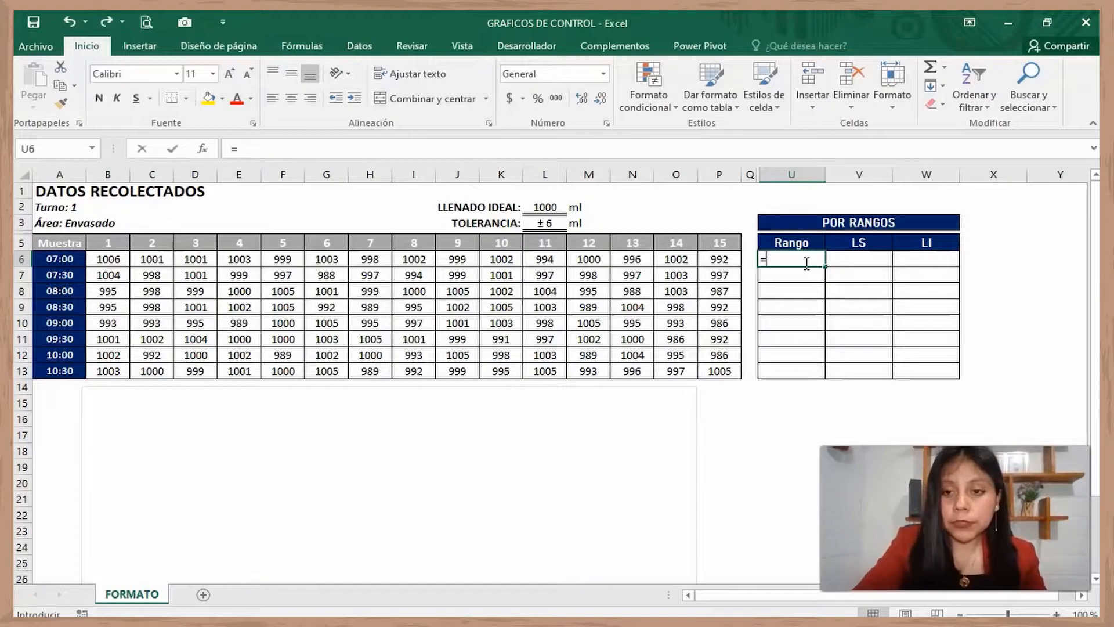
type("=MA")
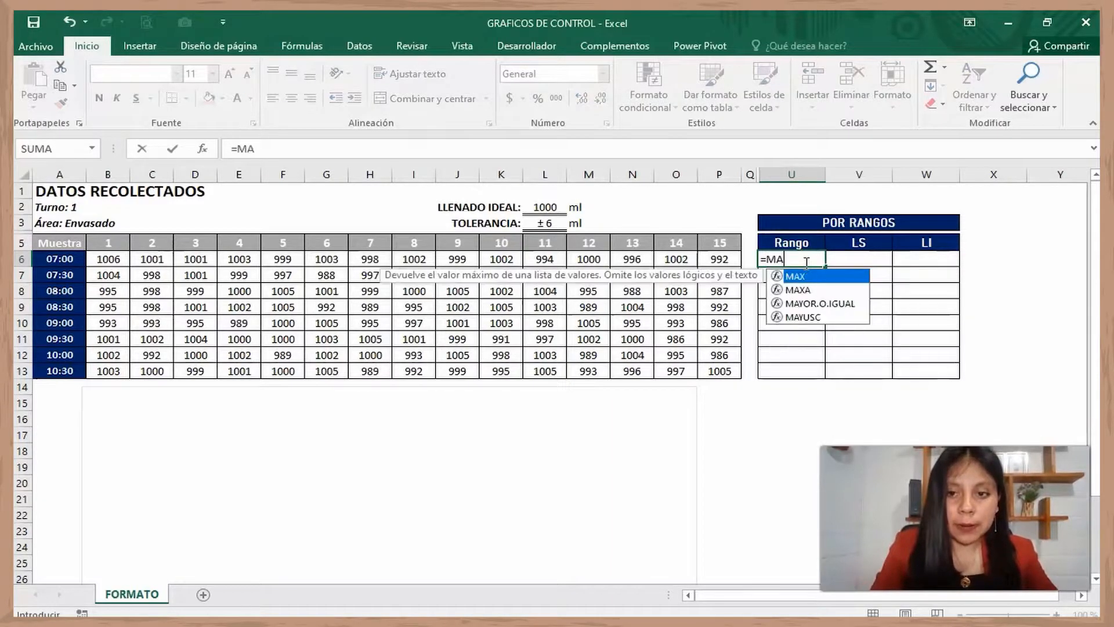
type("X(")
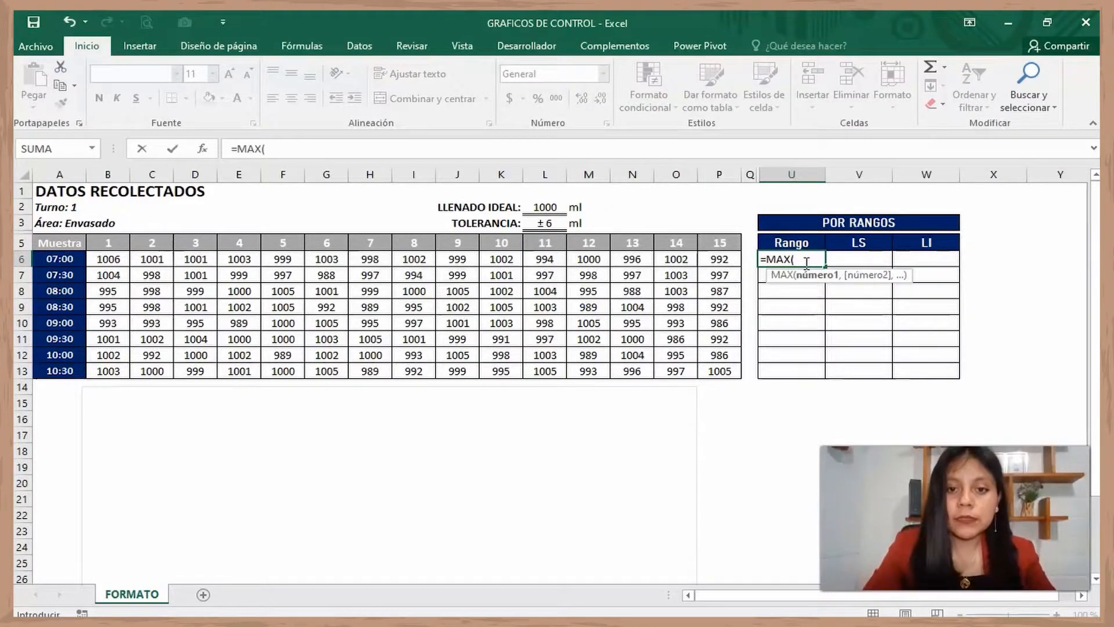
left_click_drag(108, 261, 732, 261)
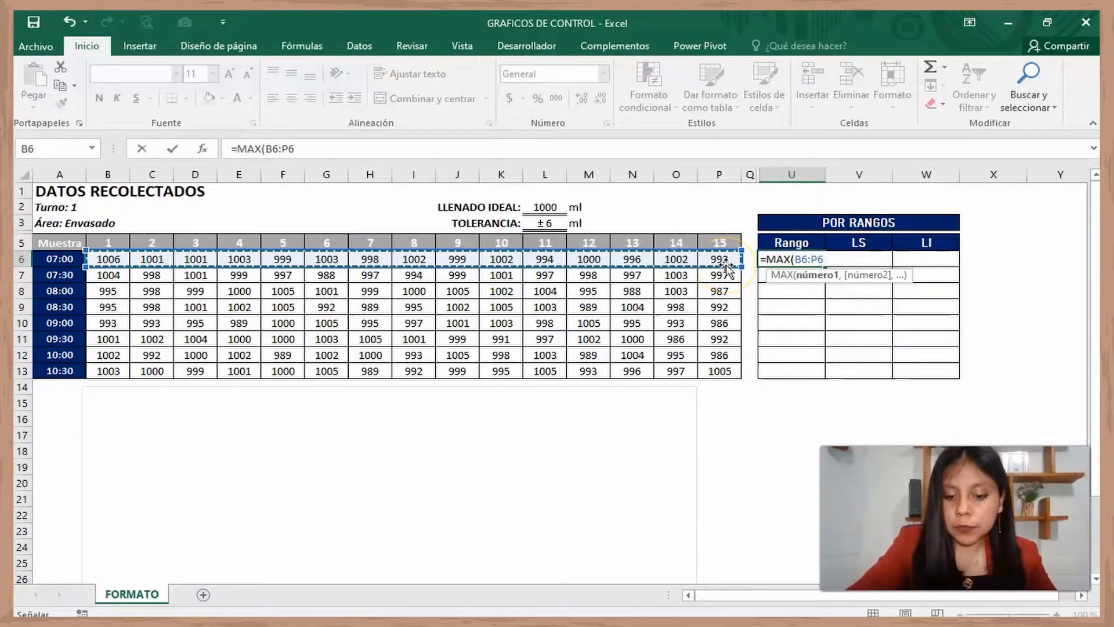
type(")-MIN")
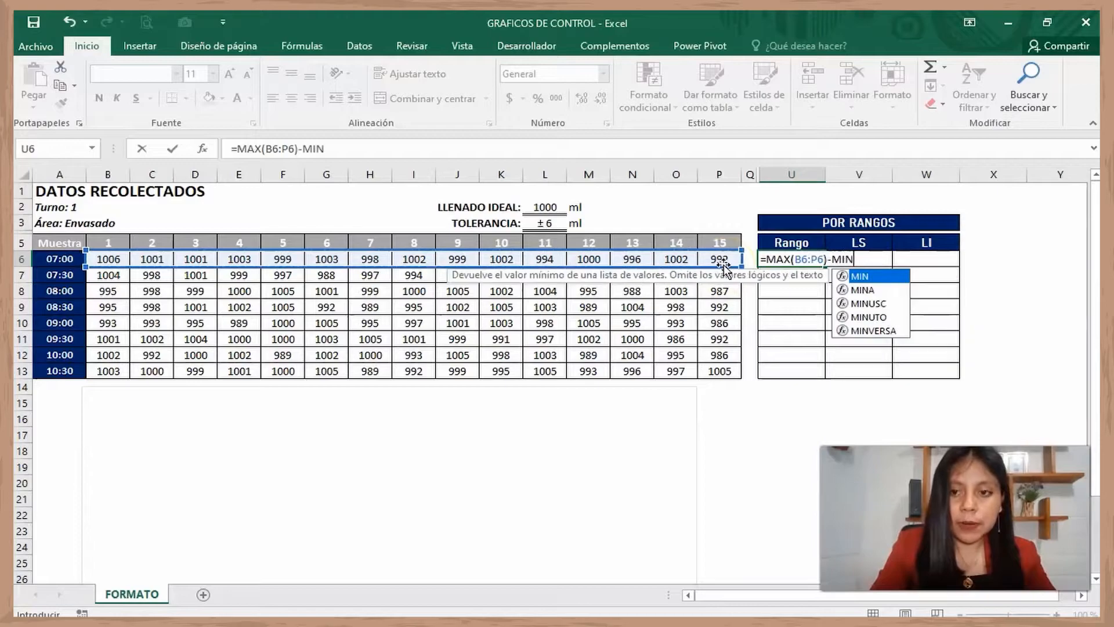
type("(")
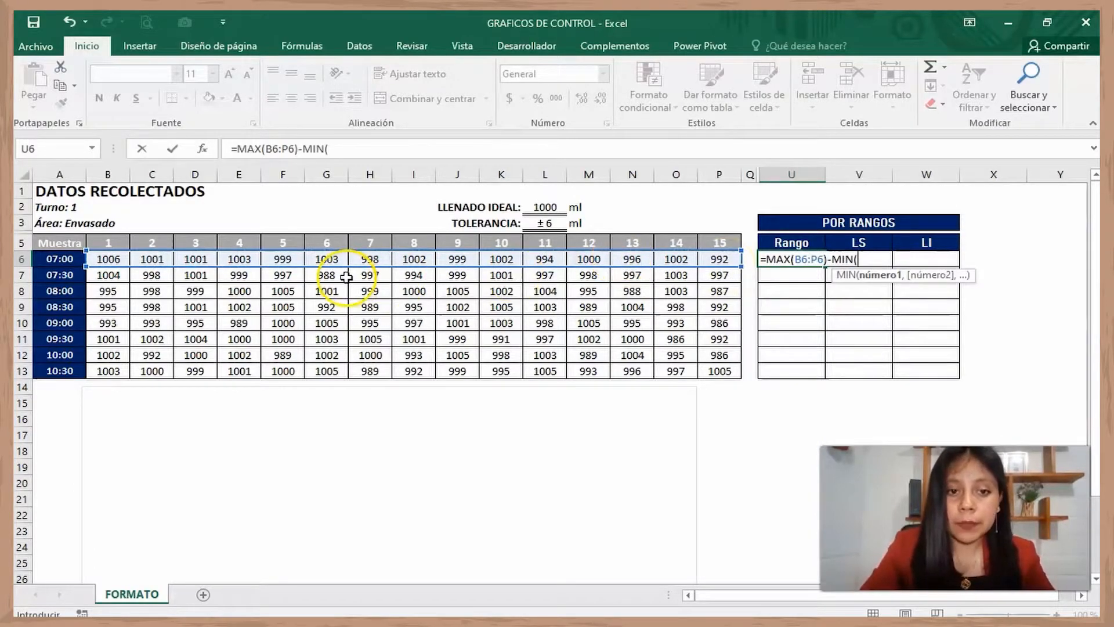
left_click_drag(107, 259, 719, 251)
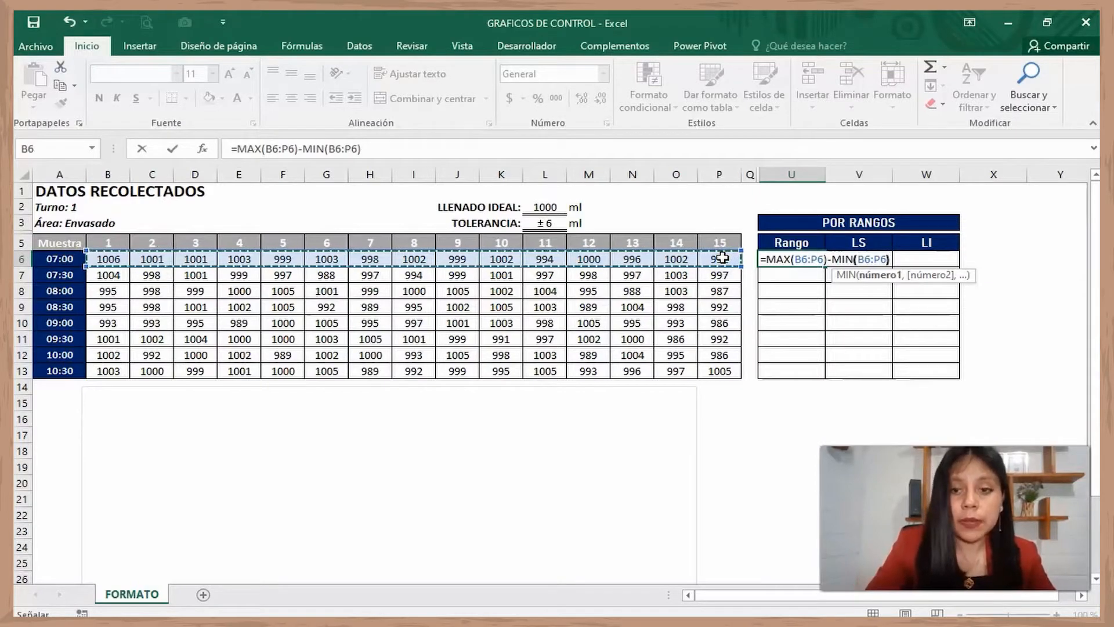
type(")")
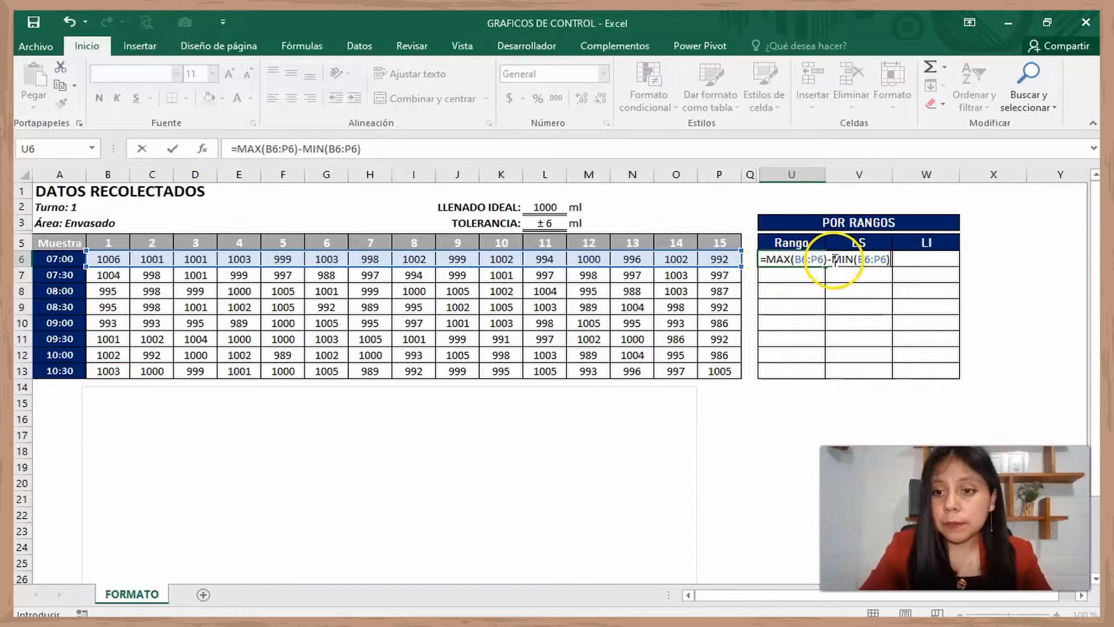
key("Return")
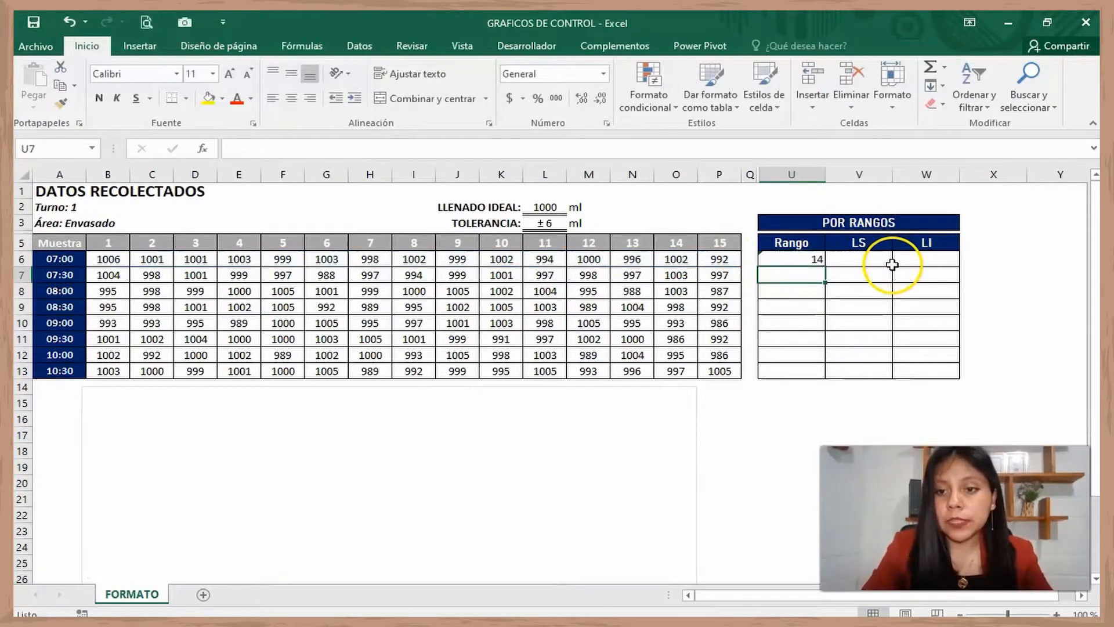
- Copy the range formula down through the 10:30 row, U13, and ignore the adjacent-cells formula error on the filled cells
left_click(812, 259)
left_click_drag(826, 266, 821, 377)
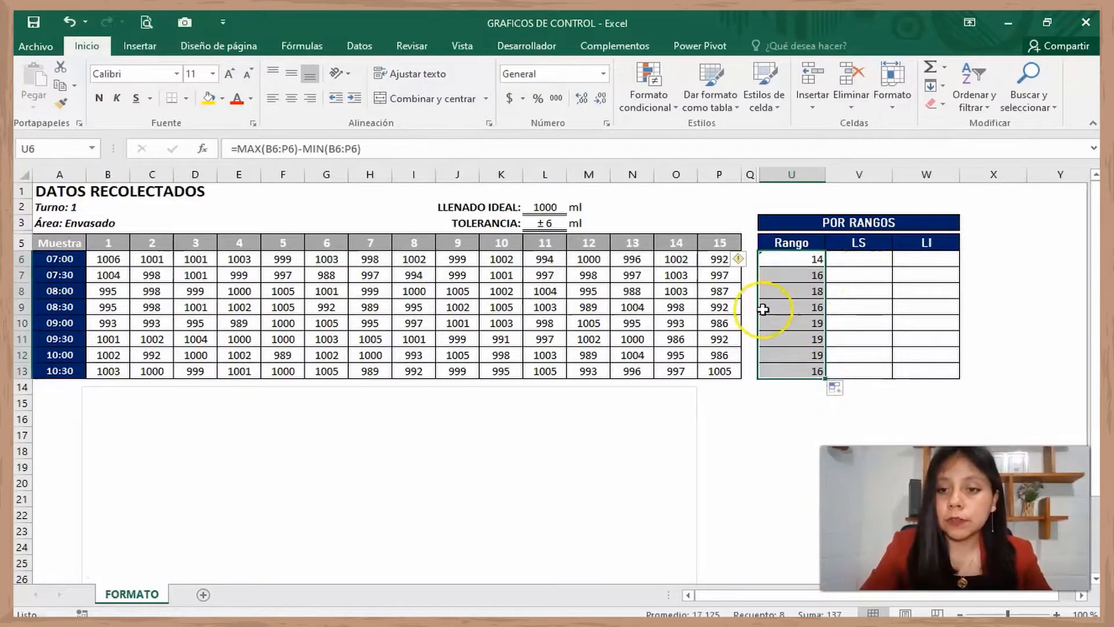
left_click(742, 259)
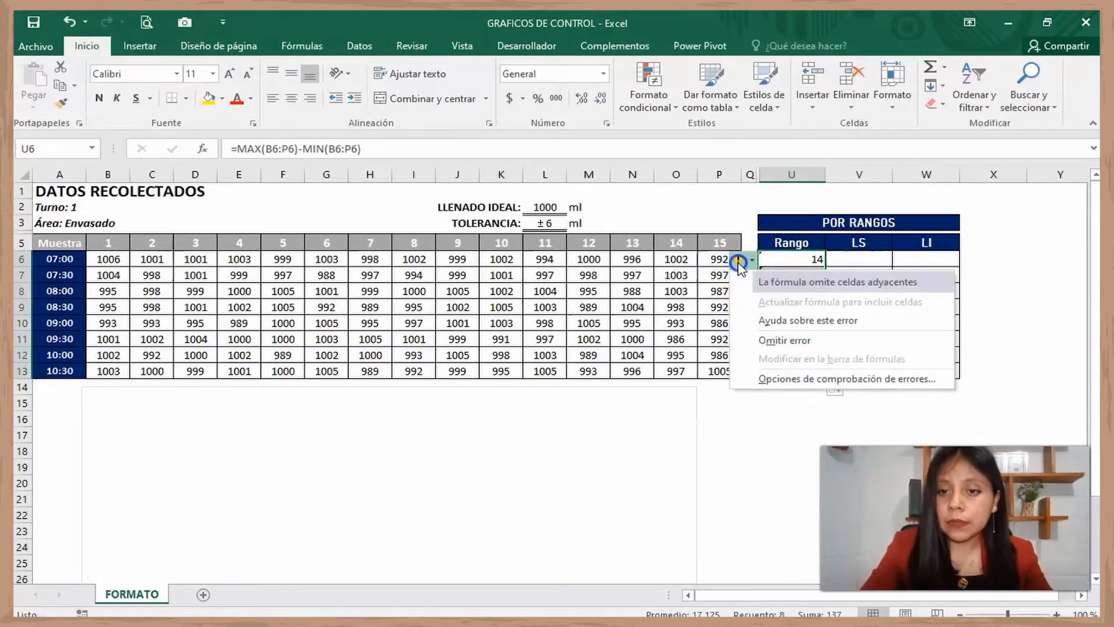
left_click(787, 343)
- Enter 12 as LS and 0 as LI for the 07:00 sample and copy both values down to the 10:30 row
left_click(859, 257)
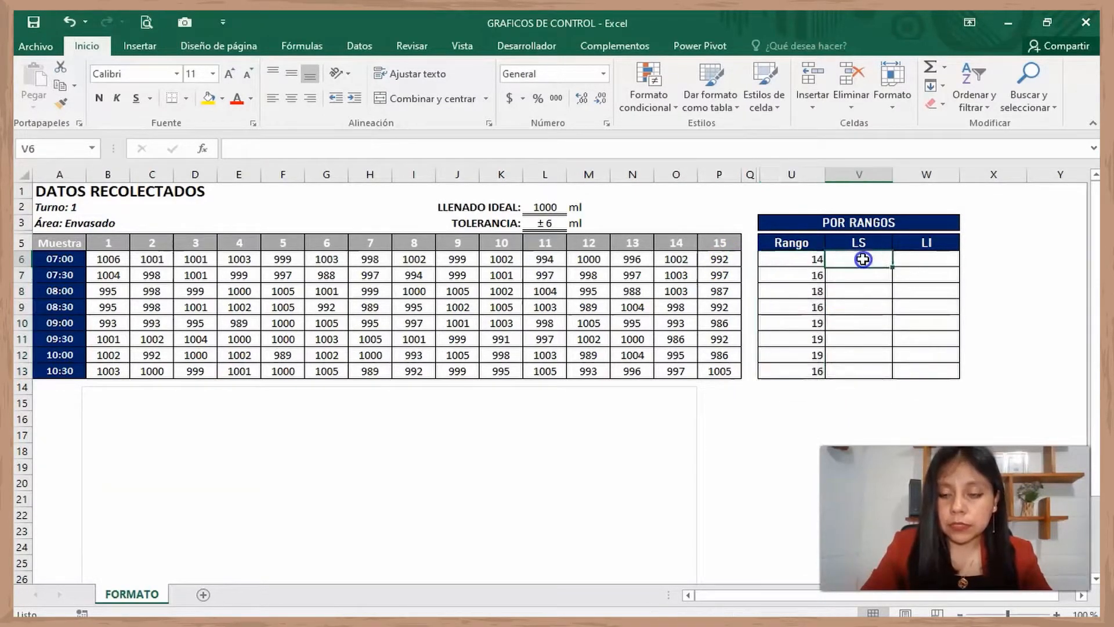
left_click(864, 260)
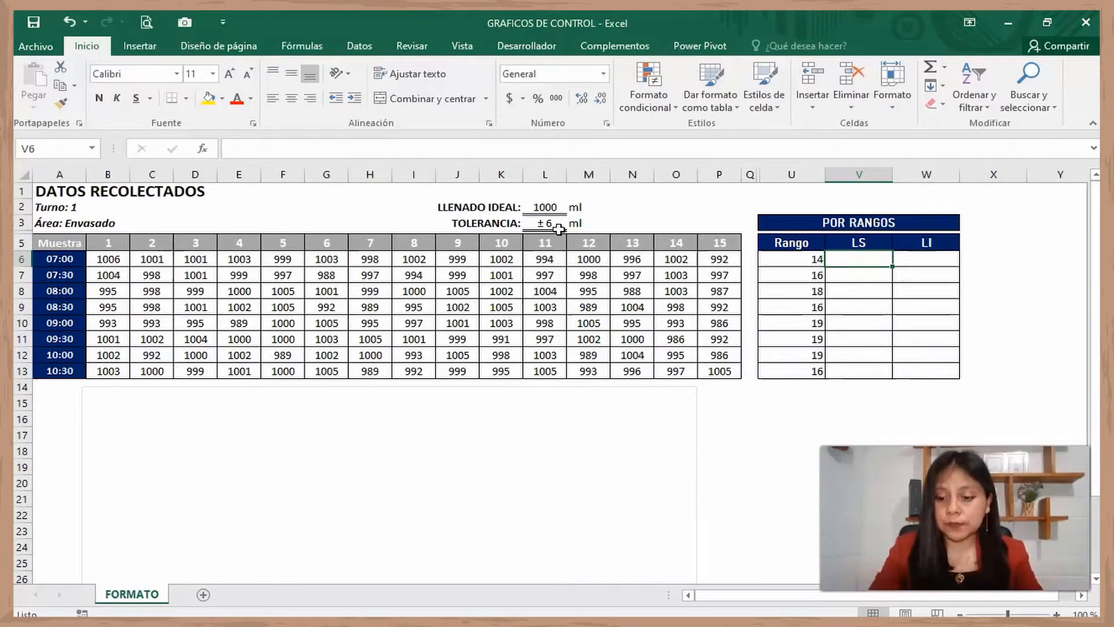
type("12")
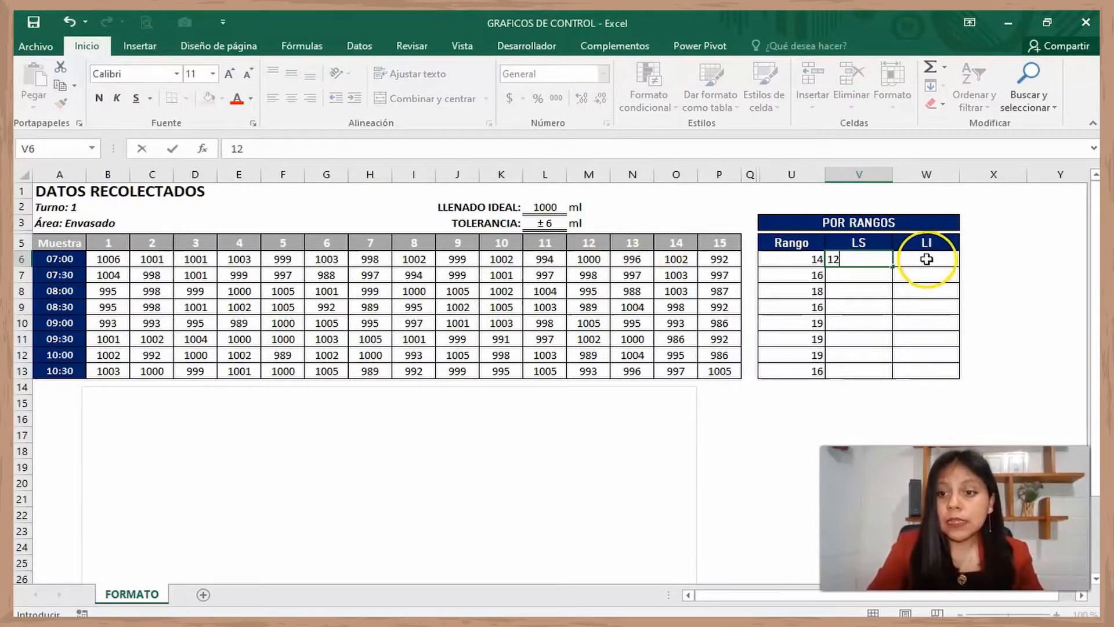
left_click(927, 259)
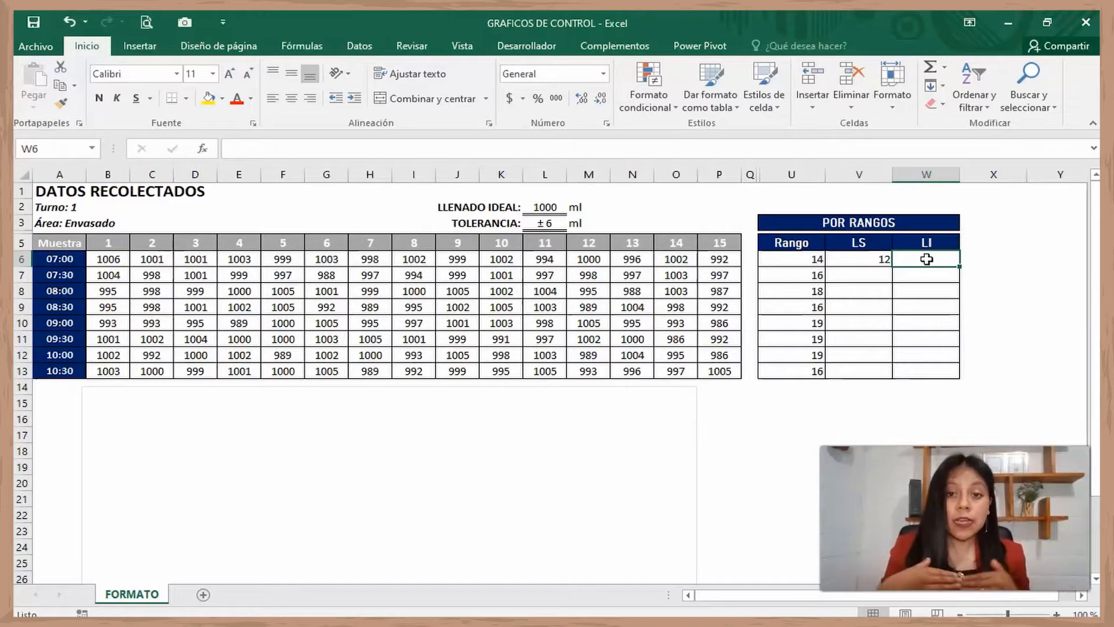
type("0")
key("Return")
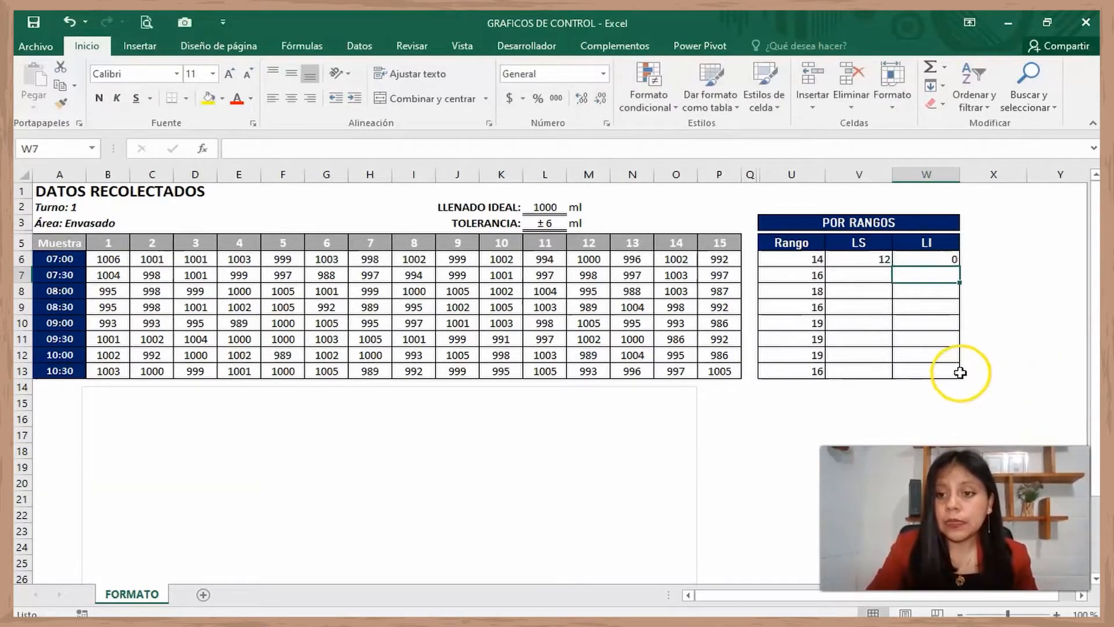
left_click_drag(886, 259, 952, 380)
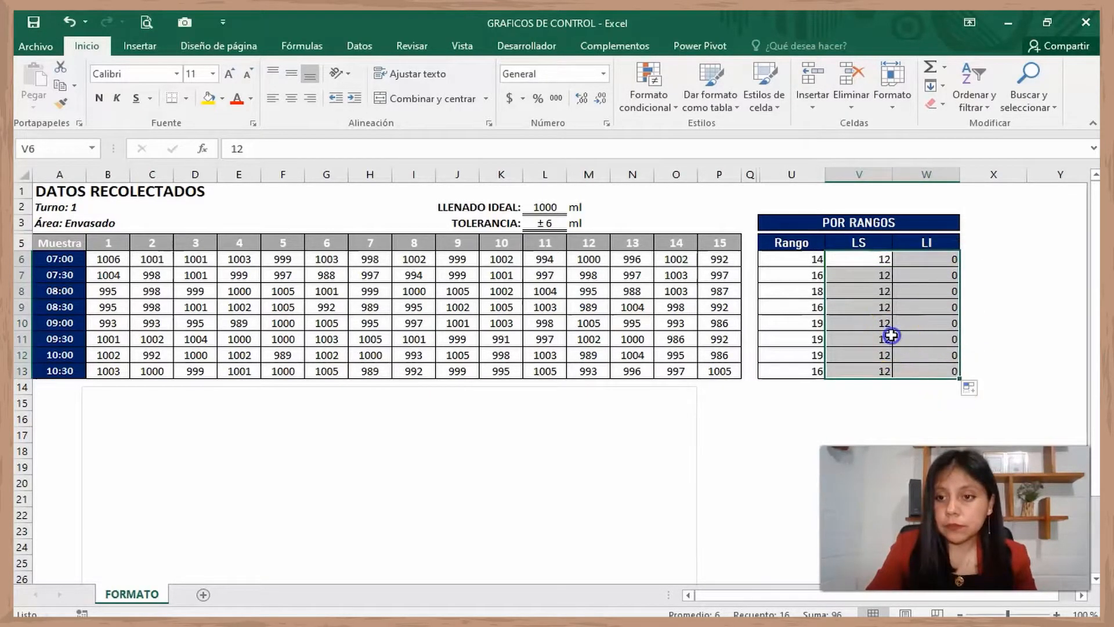
left_click(870, 336)
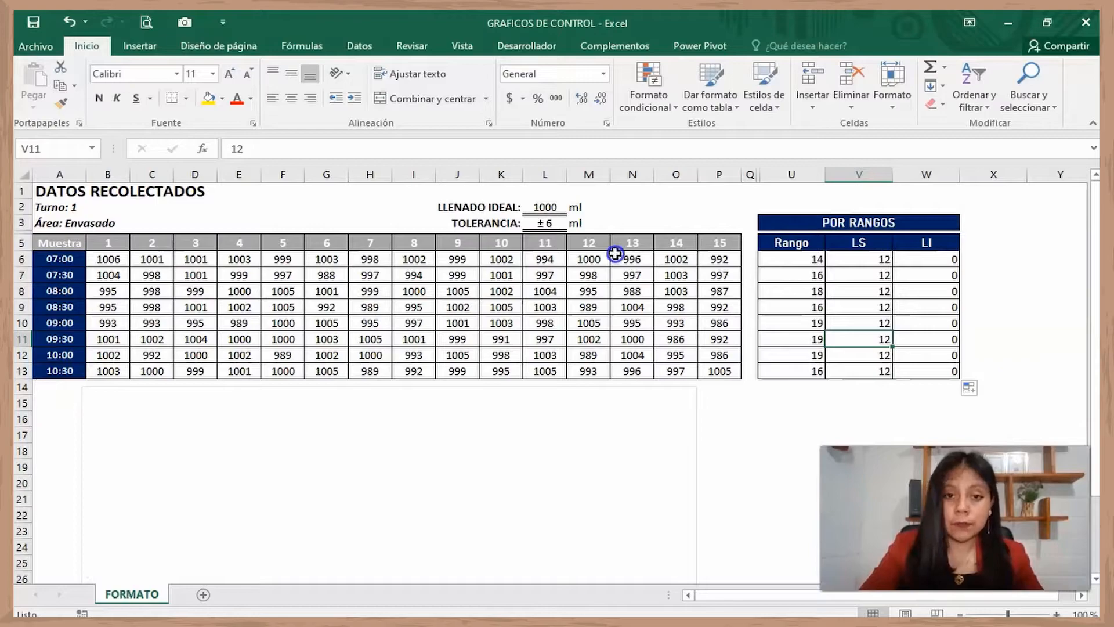
- Insert a 2D line chart with markers from the Muestra times and the Rango, LS and LI columns, headers included
left_click_drag(58, 243, 64, 373)
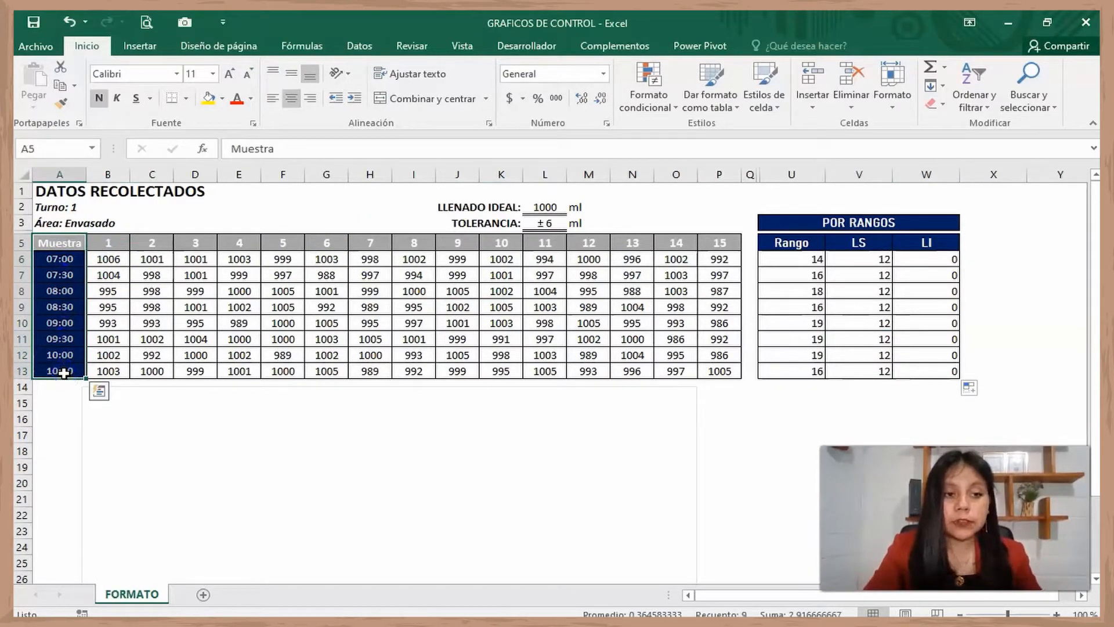
left_click(802, 243, "ctrl")
left_click_drag(802, 245, 928, 373)
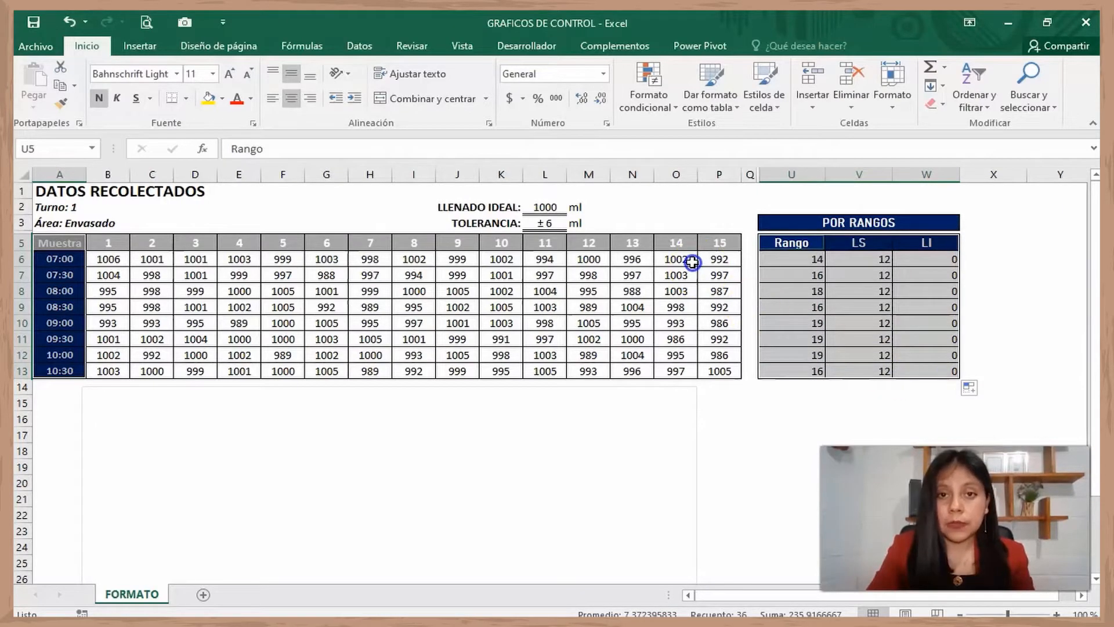
left_click(140, 50)
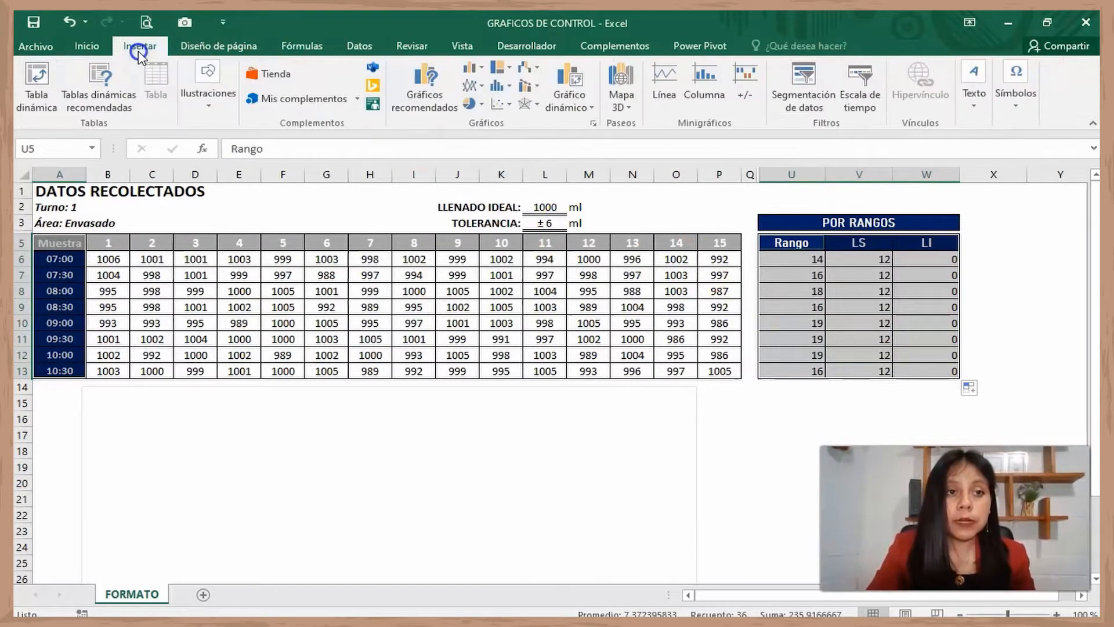
left_click(471, 87)
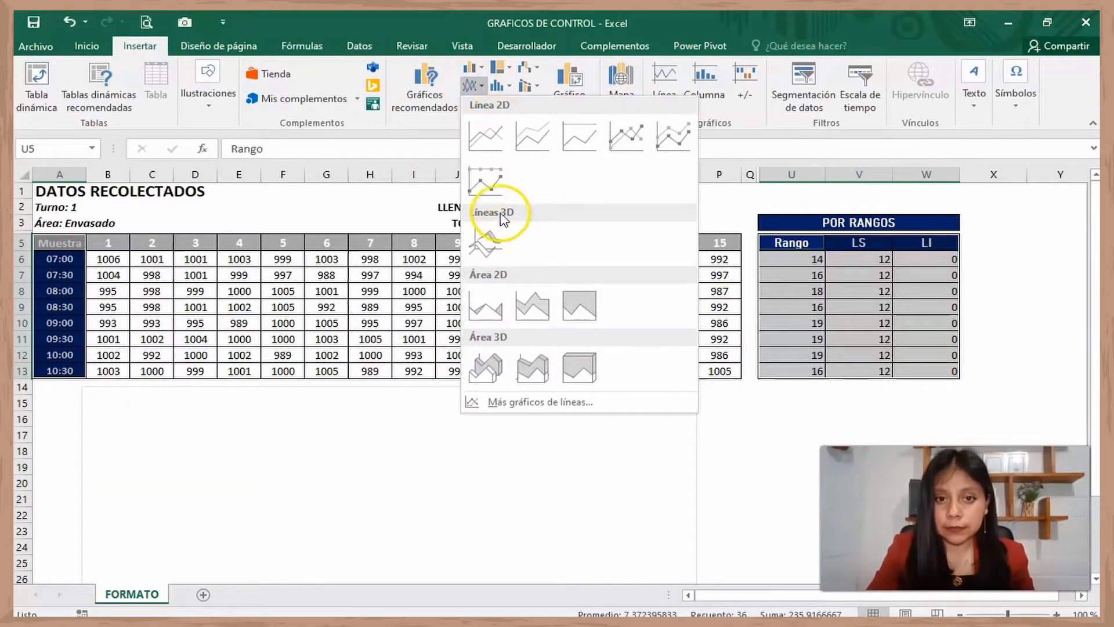
left_click(628, 139)
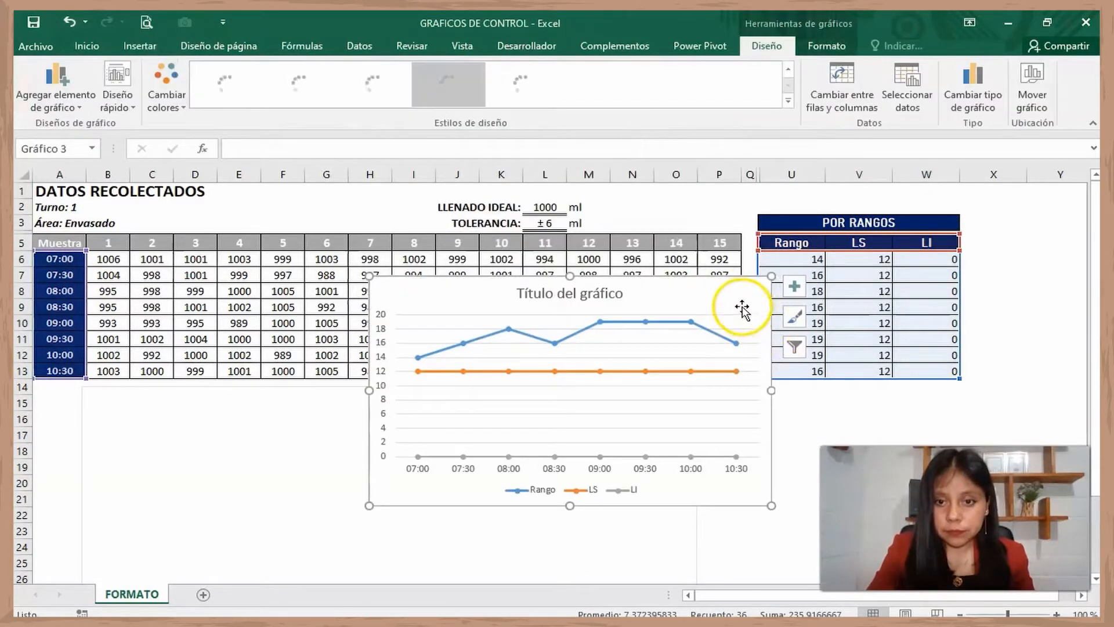
- Move the new chart directly beneath the sample data table and widen it to about the table's width, ending near row 27
left_click_drag(738, 306, 420, 428)
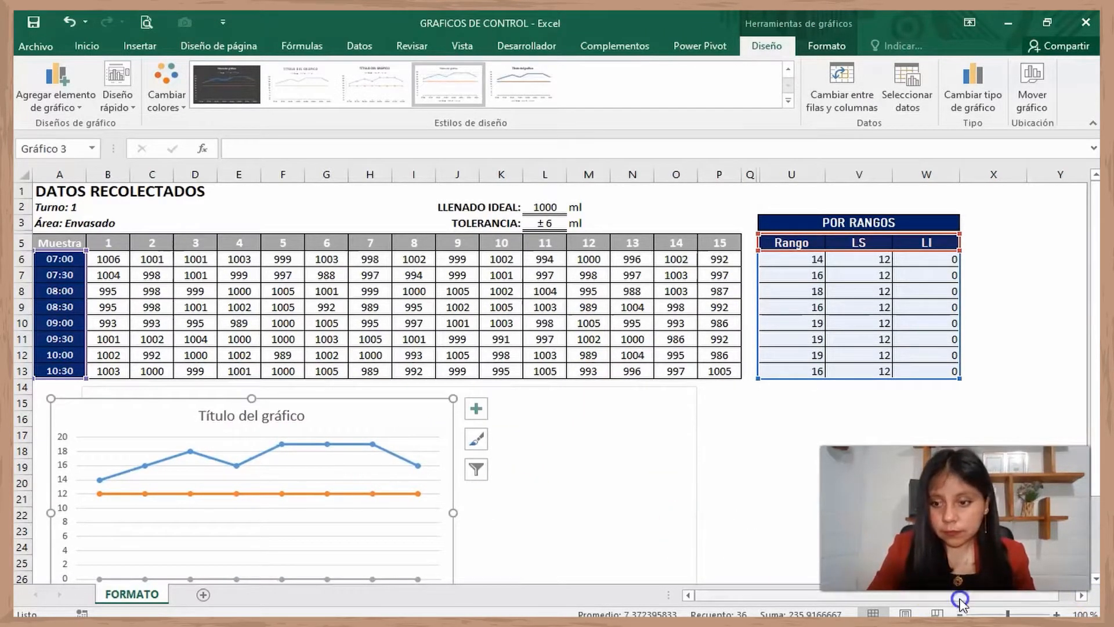
scroll(659, 522, "down", 3)
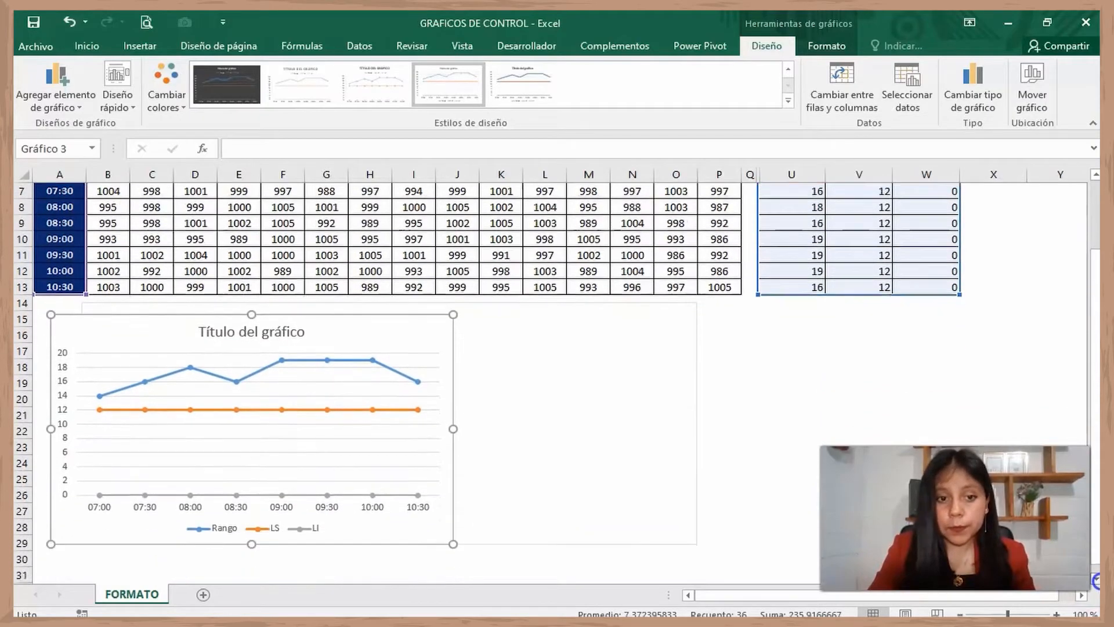
left_click_drag(452, 492, 738, 473)
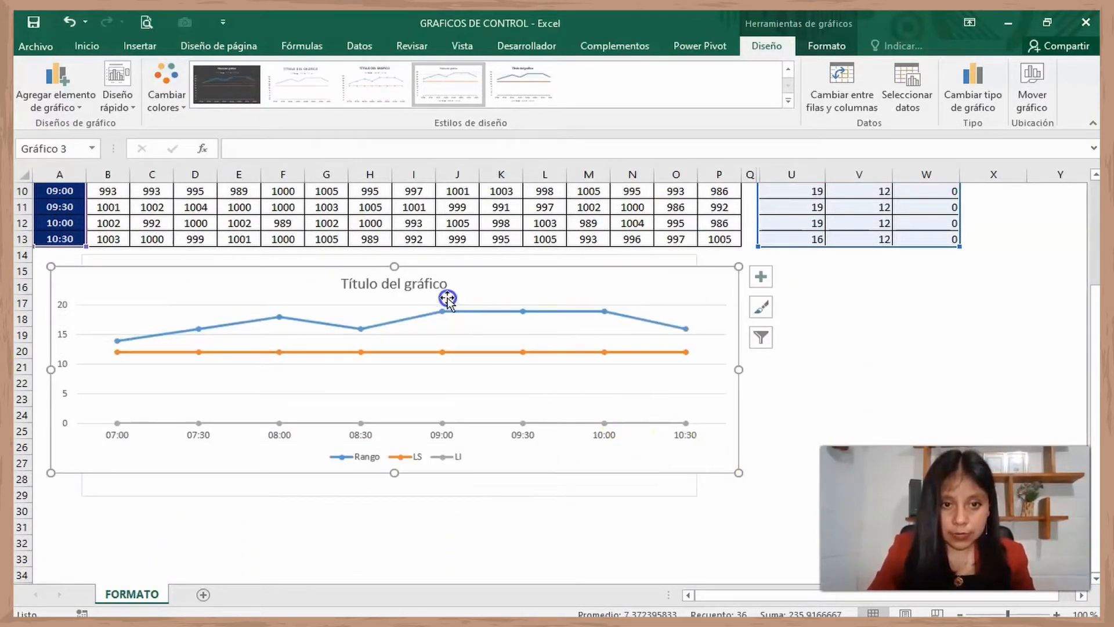
left_click_drag(394, 265, 395, 249)
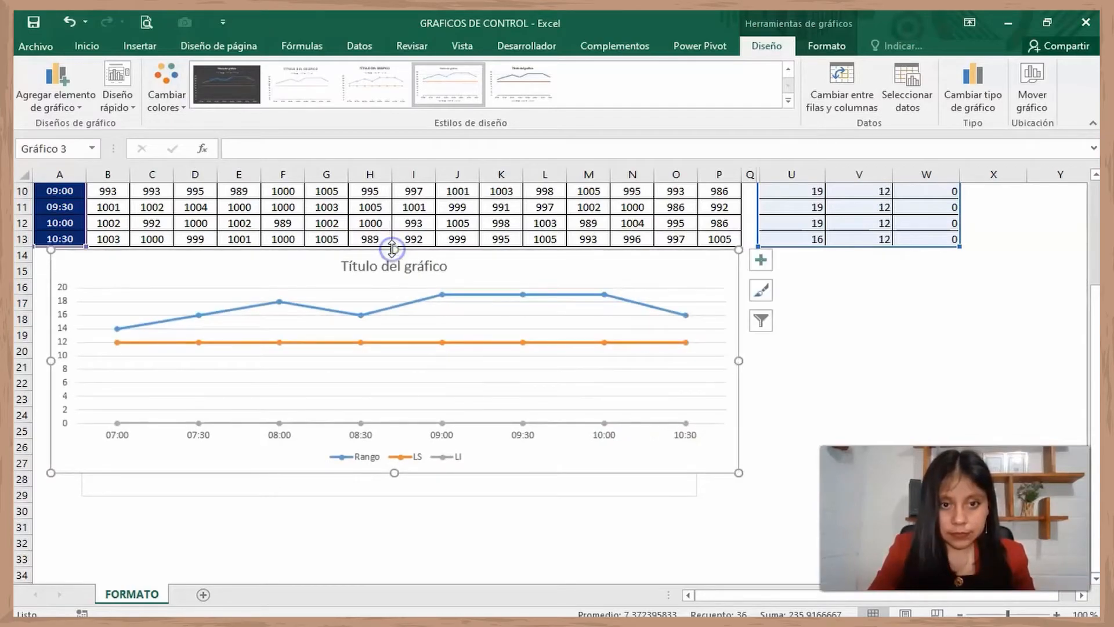
- Replace the placeholder chart title with RANGOS
double_click(405, 268)
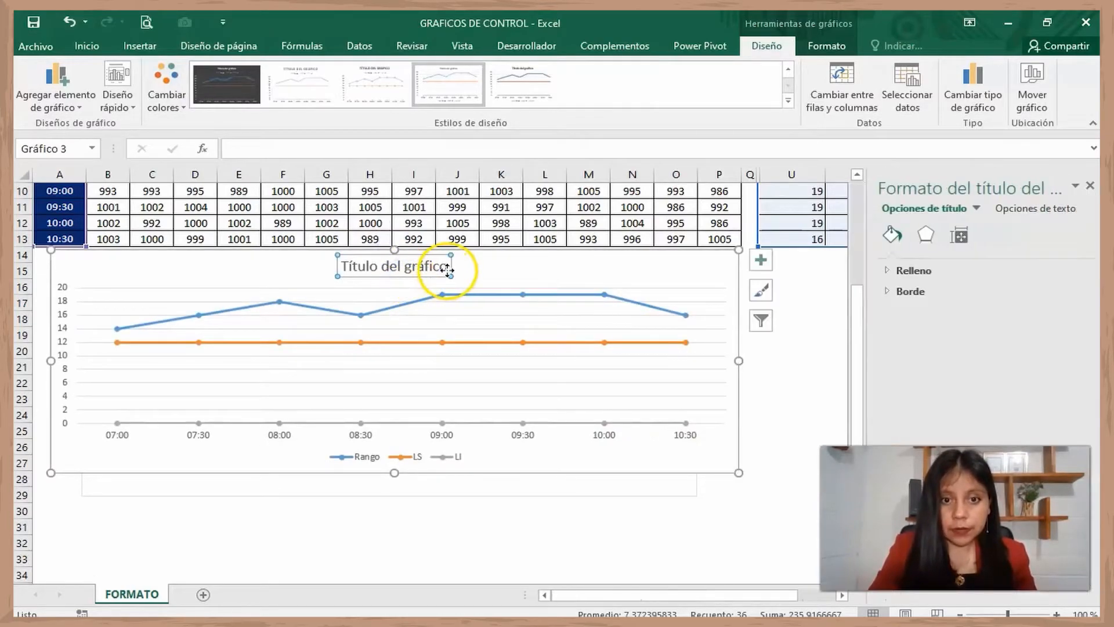
key("BackSpace")
key("BackSpace")
key("BackSpace")
key("BackSpace")
key("BackSpace")
key("BackSpace")
key("BackSpace")
key("BackSpace")
key("BackSpace")
key("BackSpace")
key("BackSpace")
key("BackSpace")
key("BackSpace")
key("BackSpace")
key("BackSpace")
key("BackSpace")
key("BackSpace")
key("BackSpace")
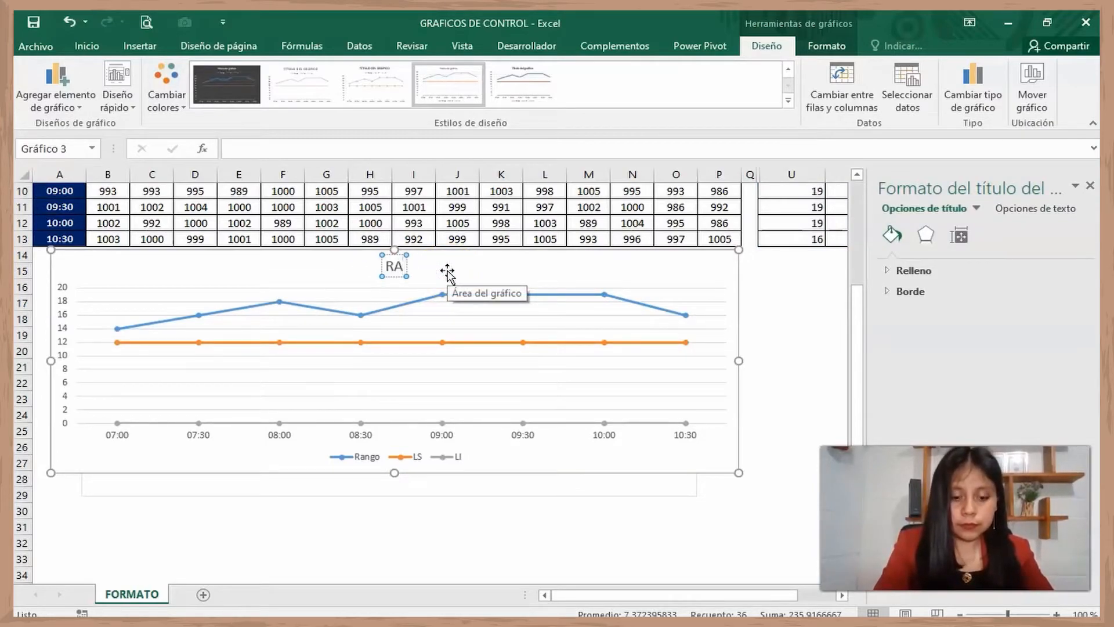
left_click(788, 319)
- Change the RANGOS chart to a custom combination chart with the LS series shown as a plain line
left_click(685, 288)
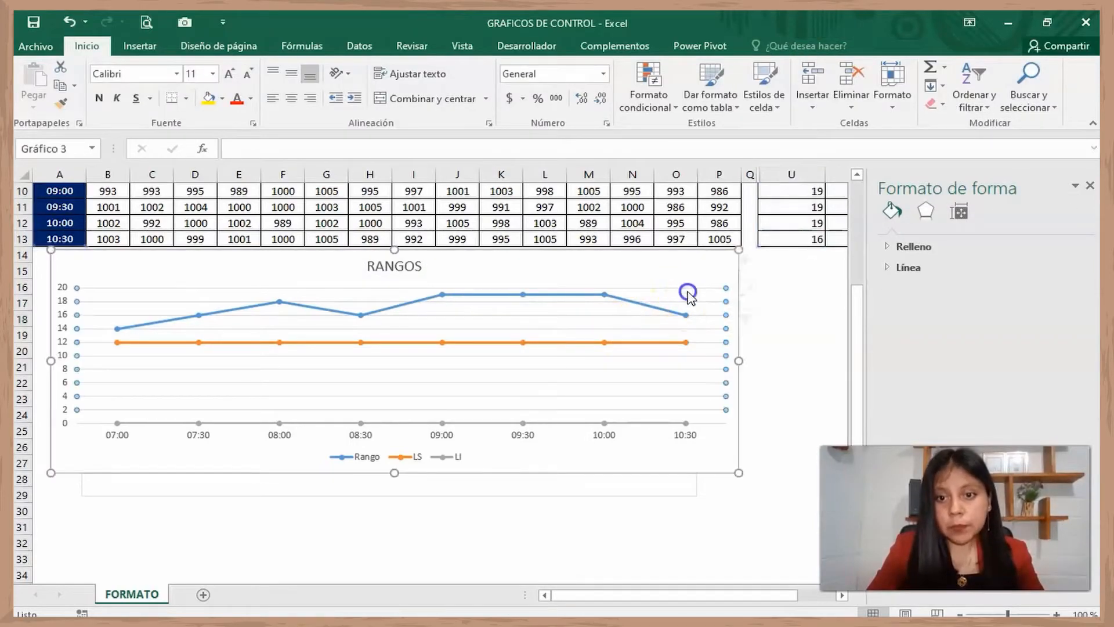
left_click(675, 281)
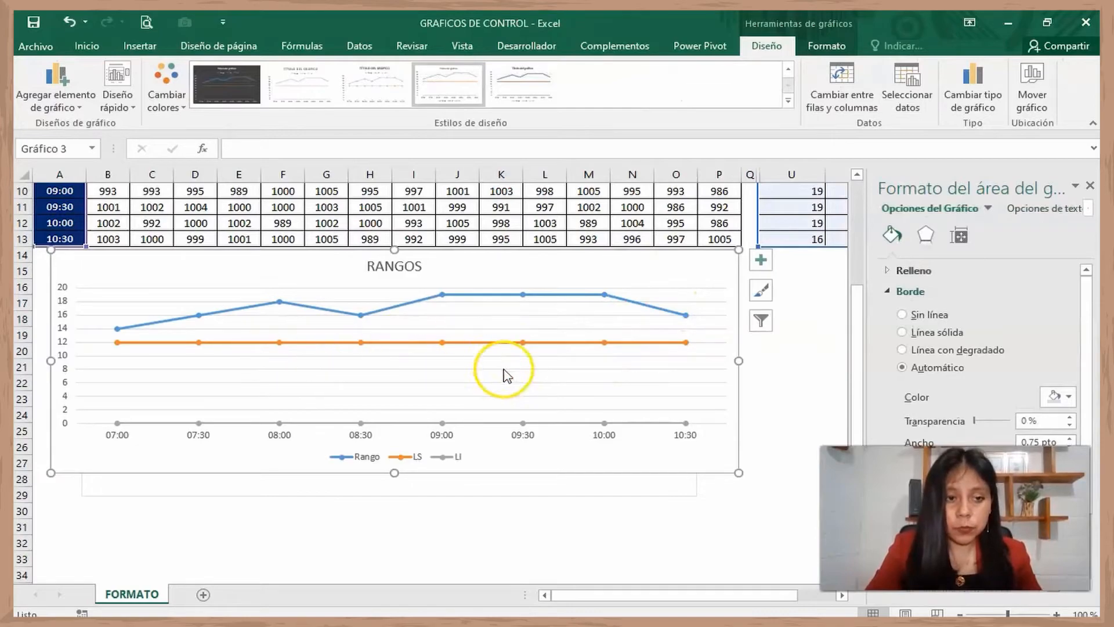
left_click(676, 265)
right_click(677, 265)
left_click(676, 265)
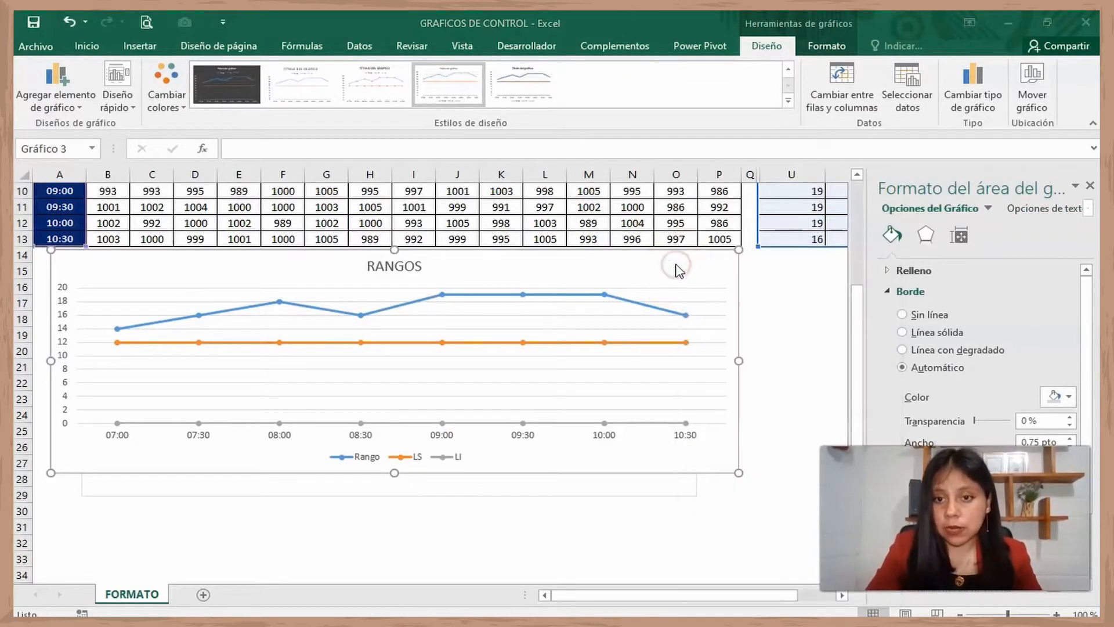
right_click(131, 279)
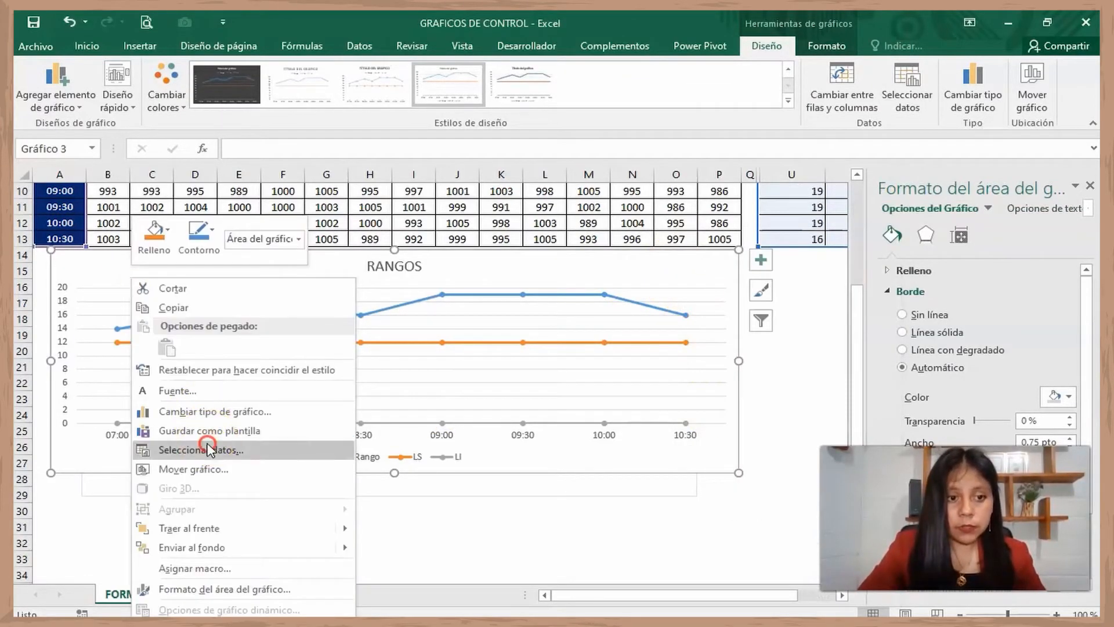
left_click(228, 415)
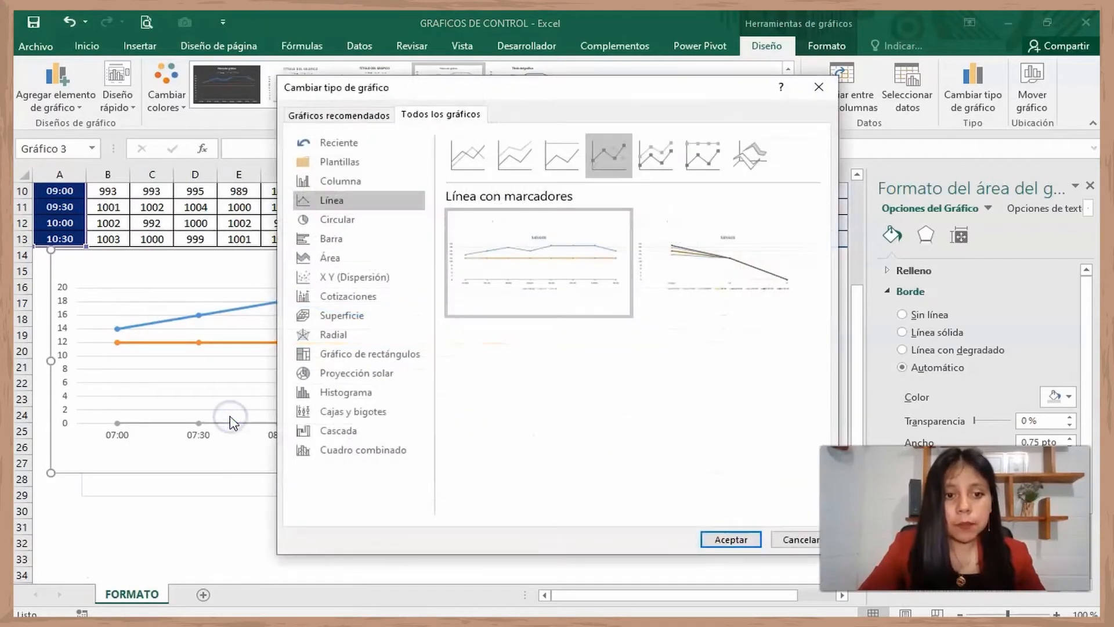
mouse_move(540, 266)
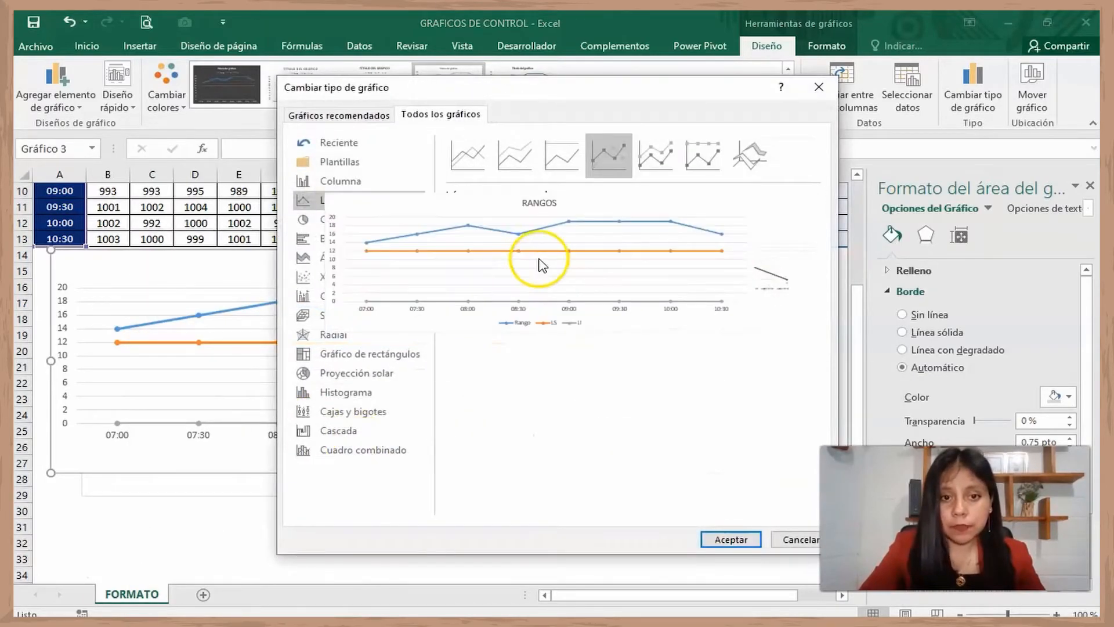
left_click(343, 449)
left_click(723, 460)
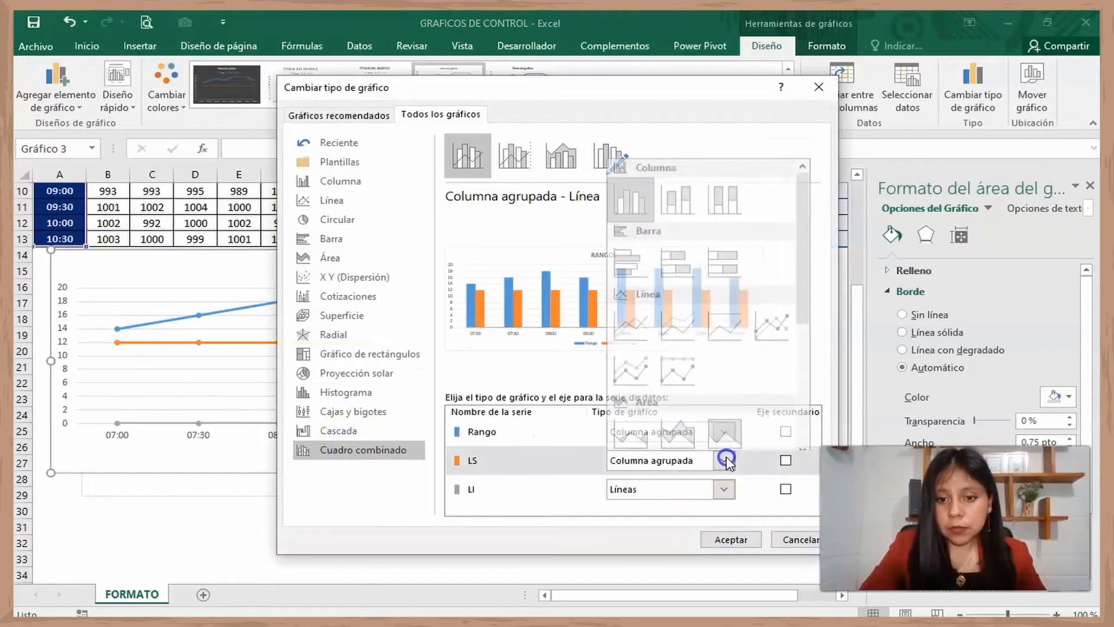
left_click(633, 319)
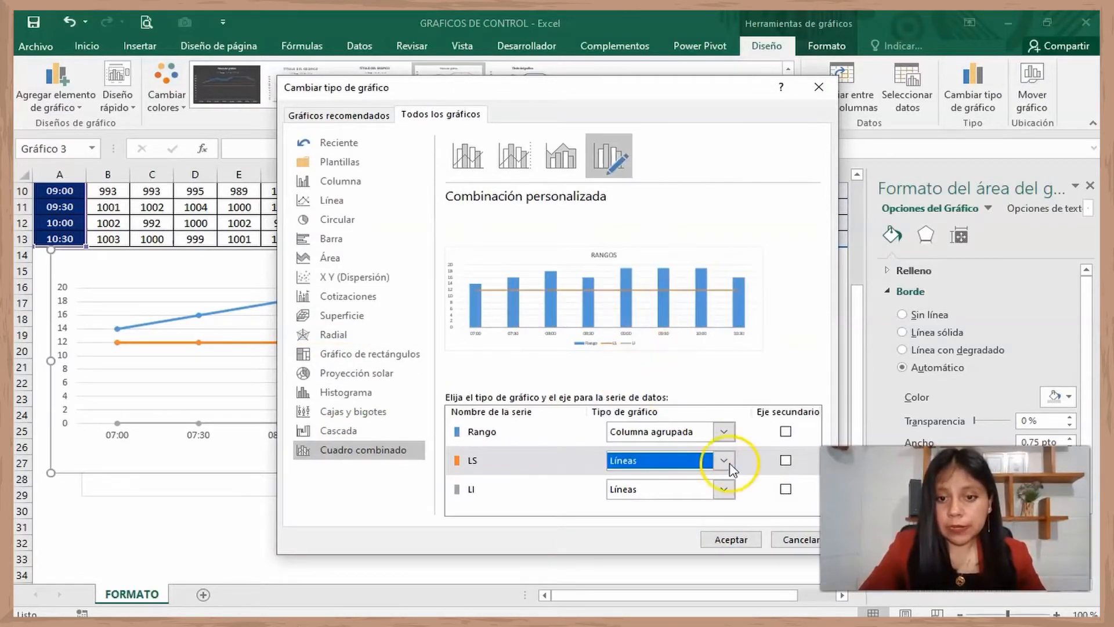
- Set the Rango series to a line with markers and apply the combination to the chart
left_click(723, 432)
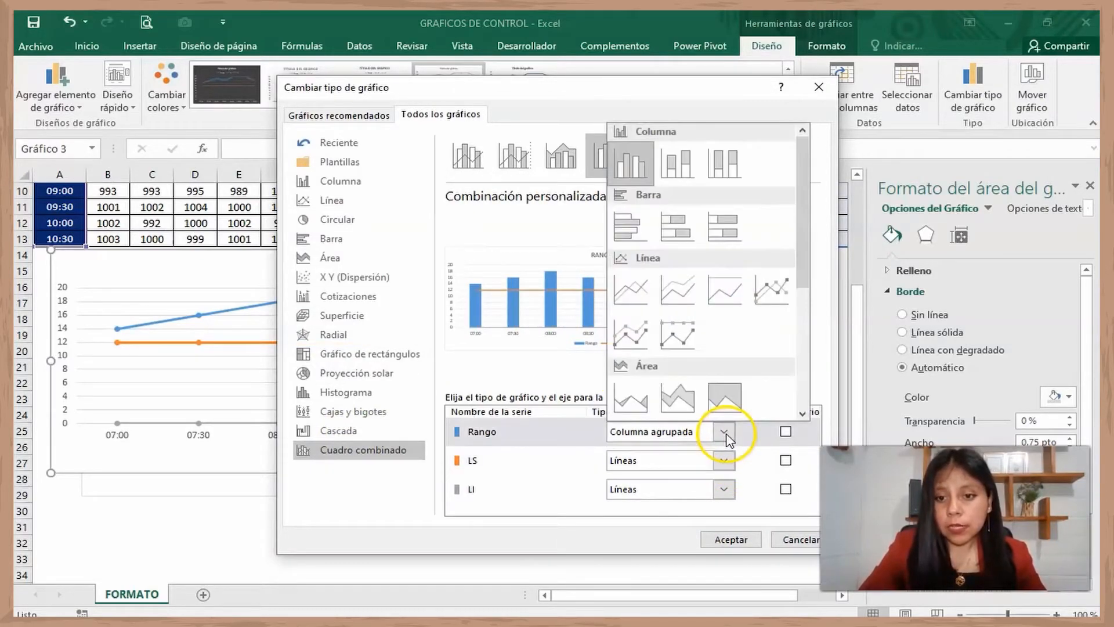
left_click(777, 294)
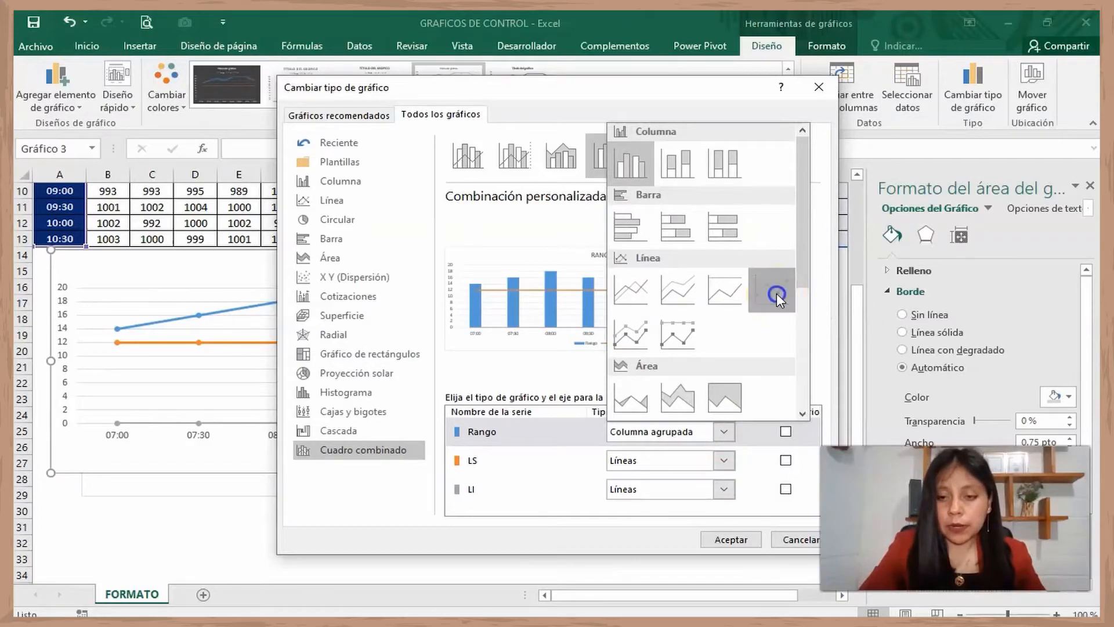
left_click(733, 540)
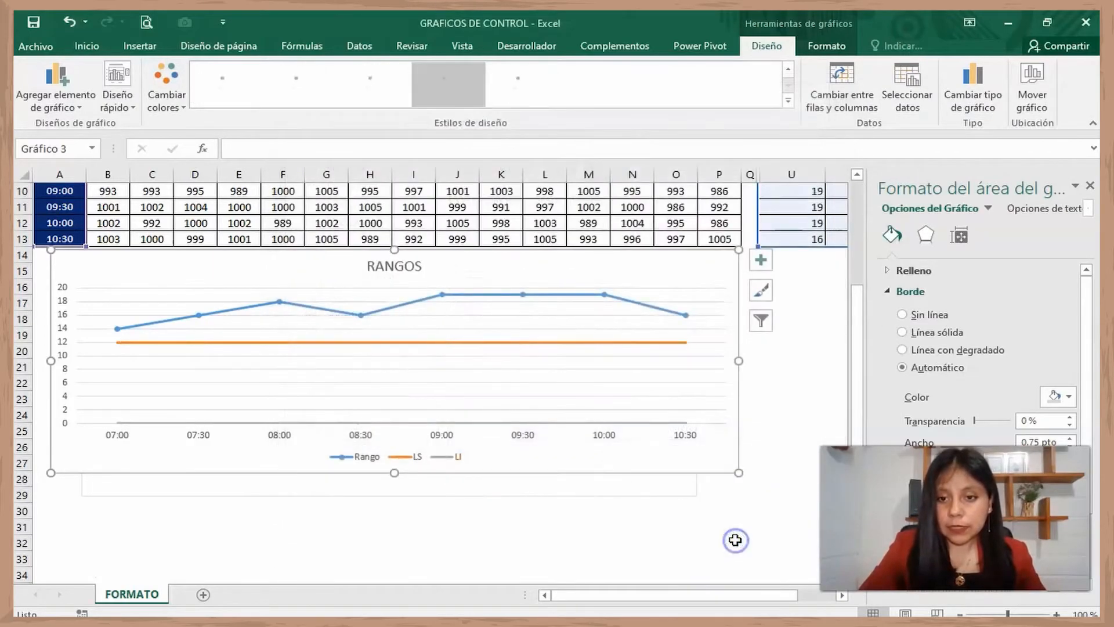
left_click(781, 385)
left_click_drag(858, 360, 858, 346)
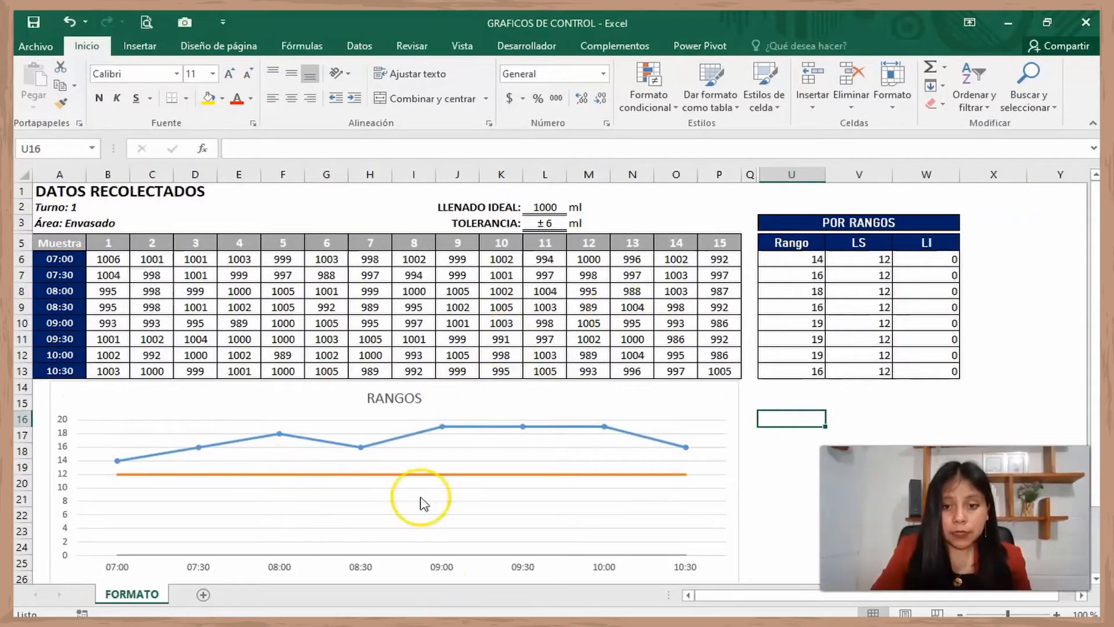
left_click(684, 397)
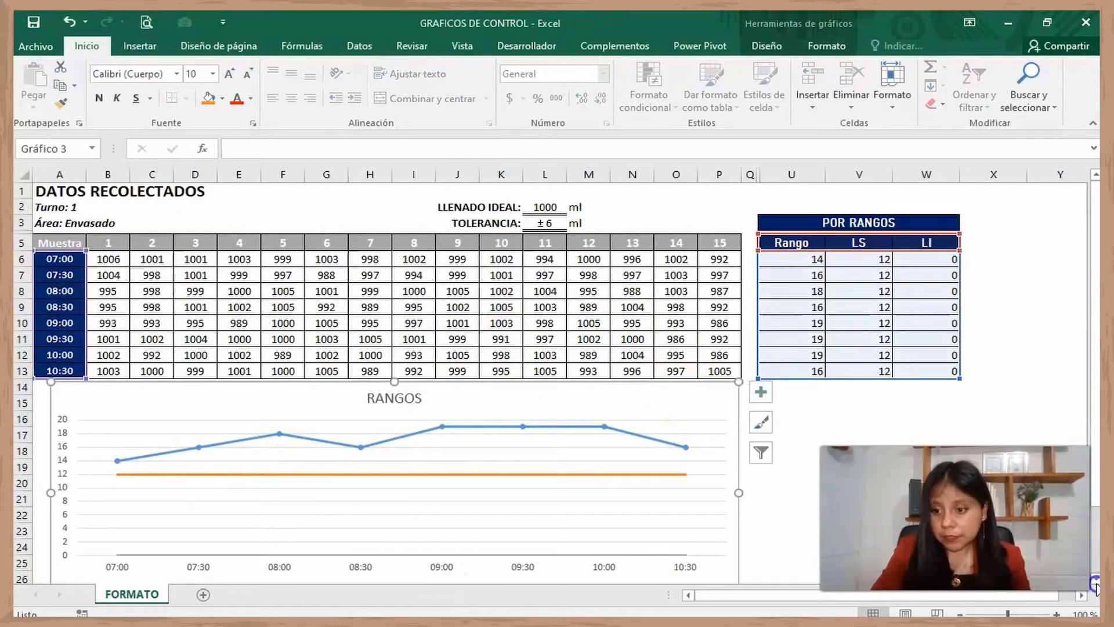
scroll(1095, 582, "down", 6)
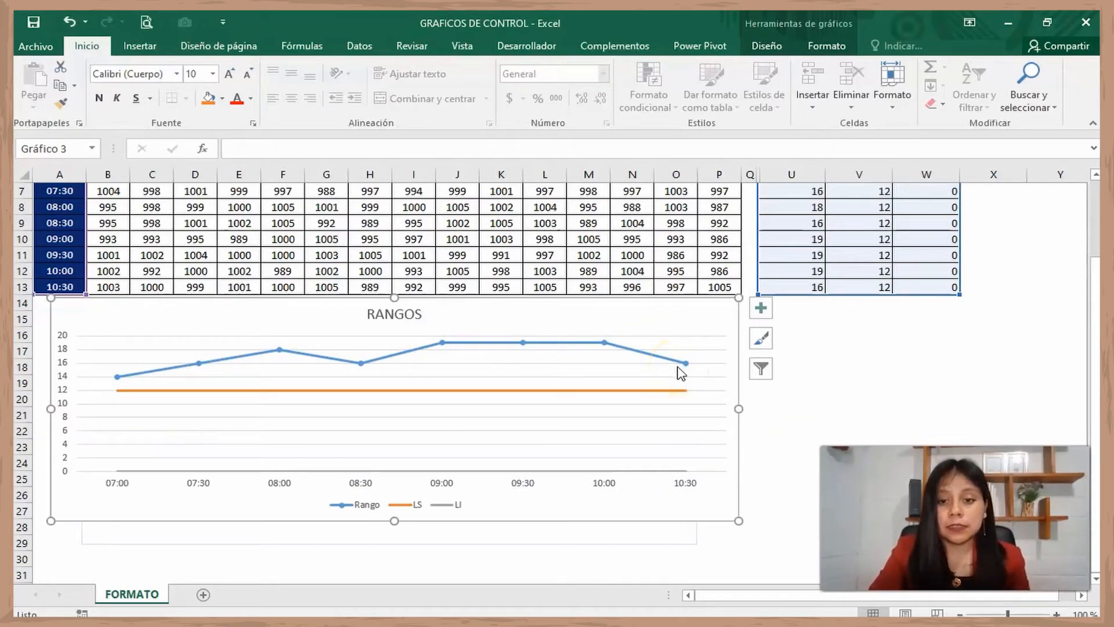
left_click(909, 367)
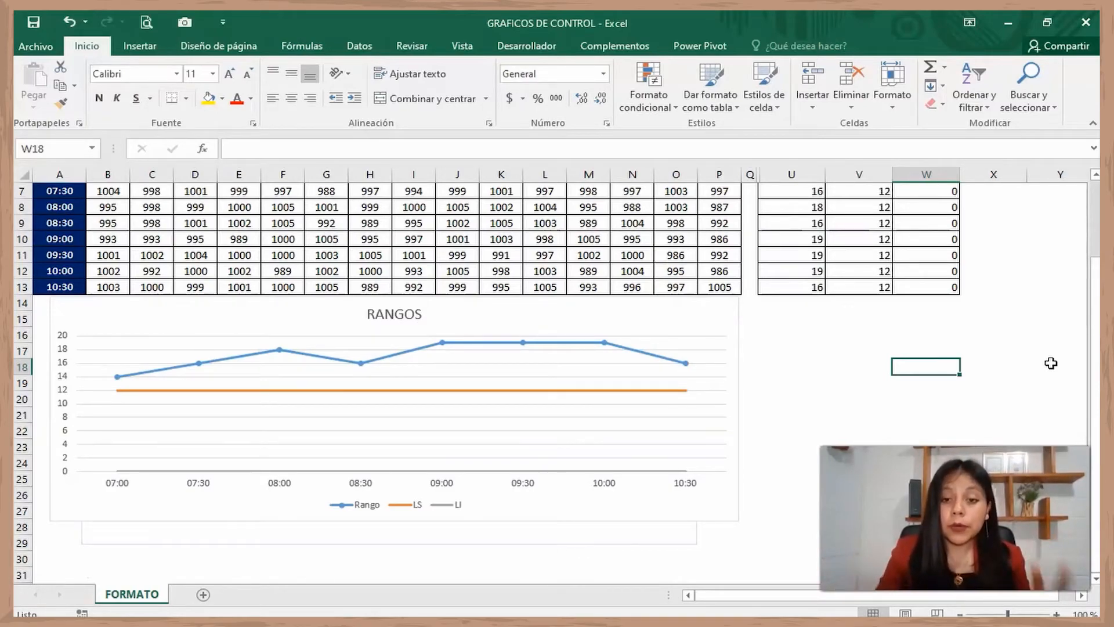
- Shift the RANGOS chart slightly to the right, keeping it just beneath the sample data table
left_click_drag(1090, 348, 1089, 300)
left_click(715, 367)
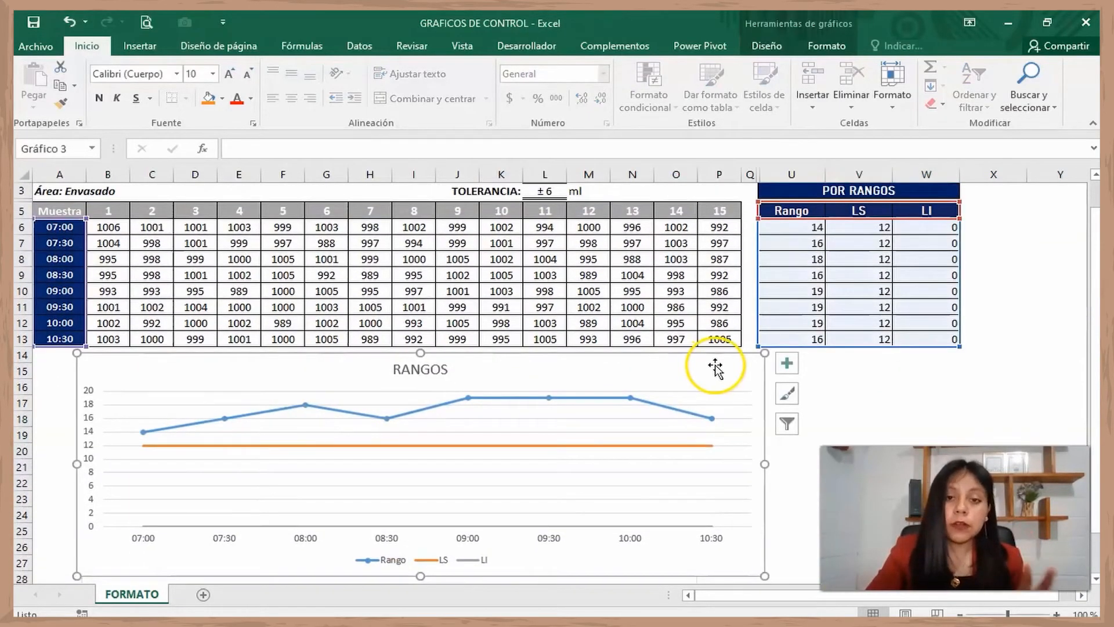
left_click(865, 384)
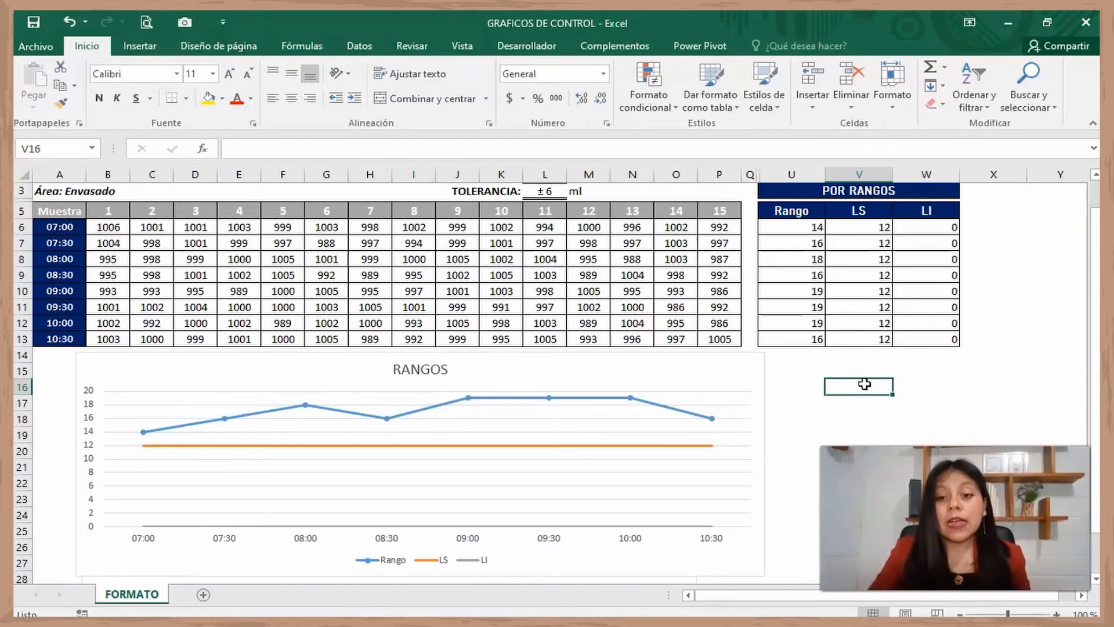
left_click_drag(1096, 331, 1096, 297)
mouse_move(551, 433)
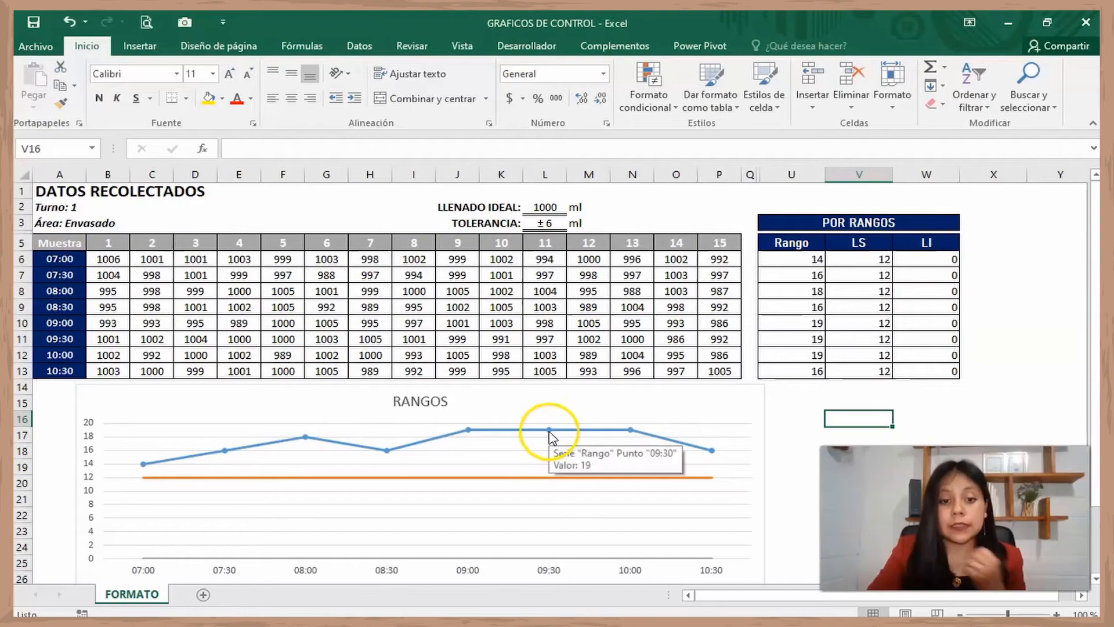